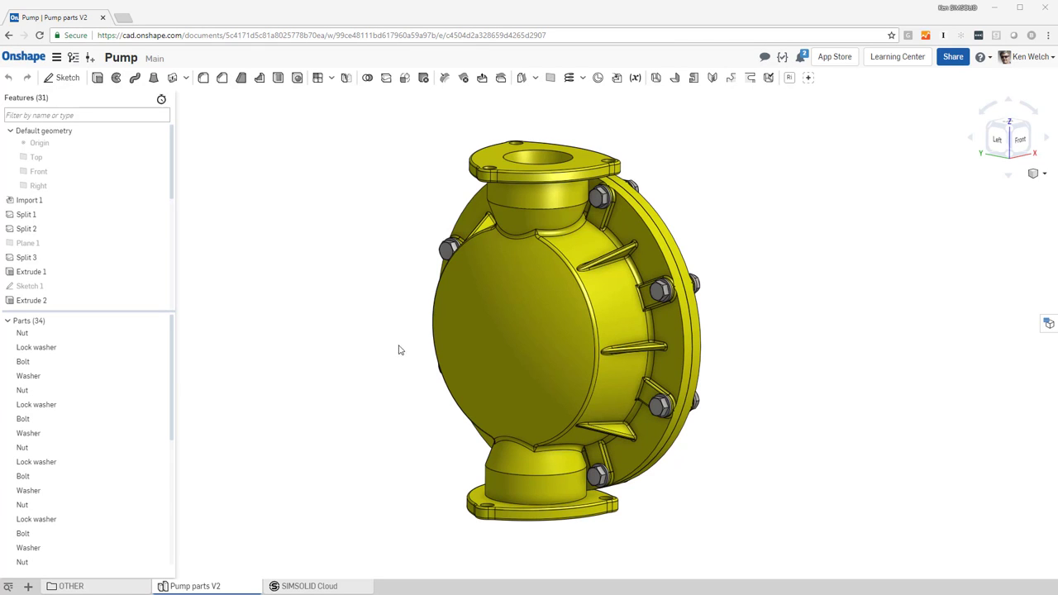
Inspect the bolted flange joints and ribs on the outside of the pump housing.
{"action": "right_click_drag", "start_coordinate": [403, 347], "coordinate": [422, 324]}
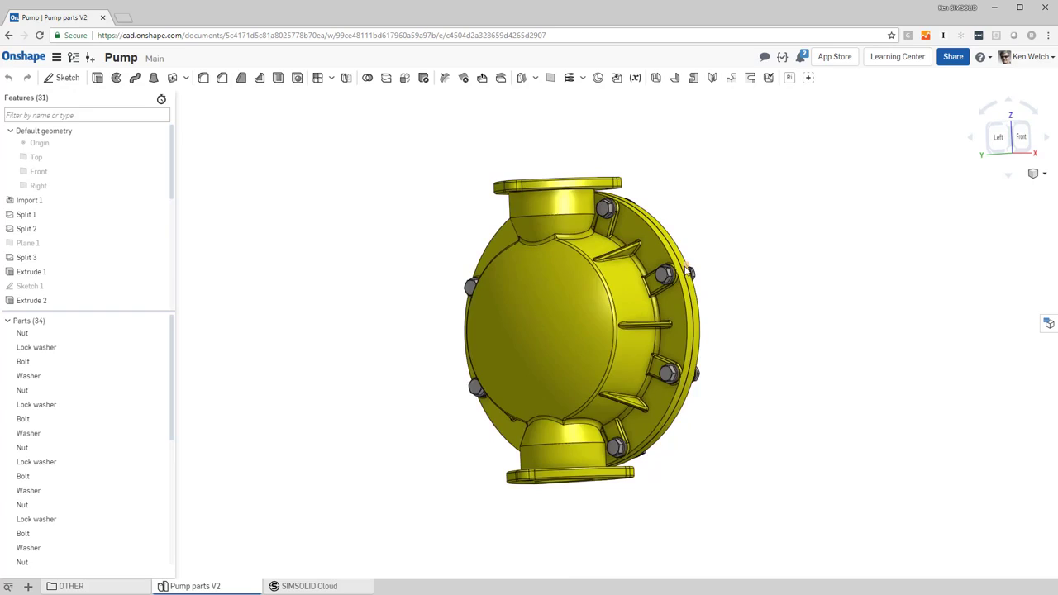
{"action": "scroll", "coordinate": [686, 266], "scroll_direction": "up", "scroll_amount": 10}
{"action": "right_click_drag", "start_coordinate": [656, 305], "coordinate": [656, 366]}
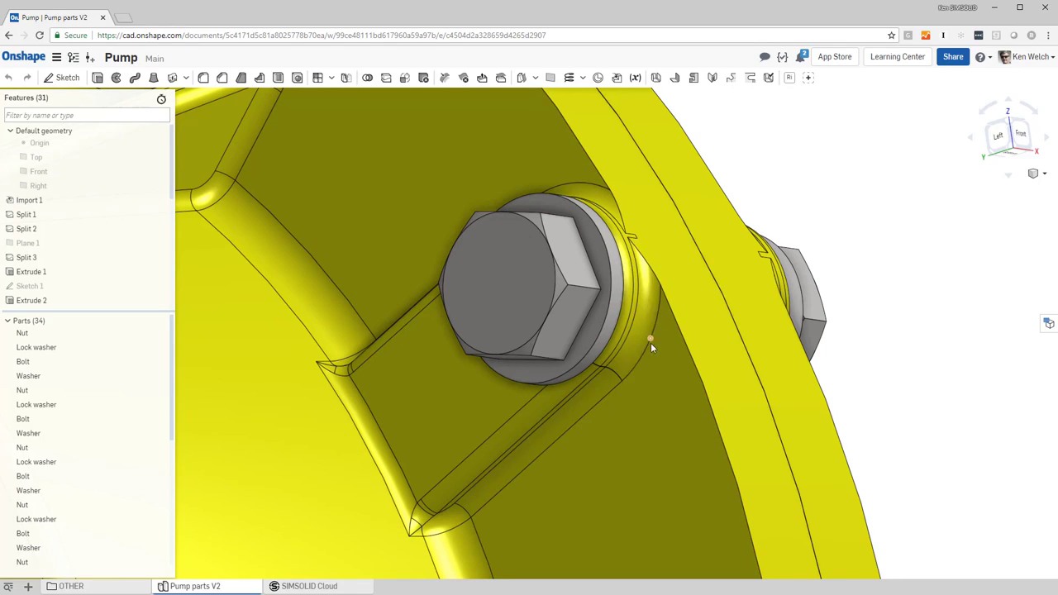
{"action": "scroll", "coordinate": [587, 354], "scroll_direction": "up", "scroll_amount": 10}
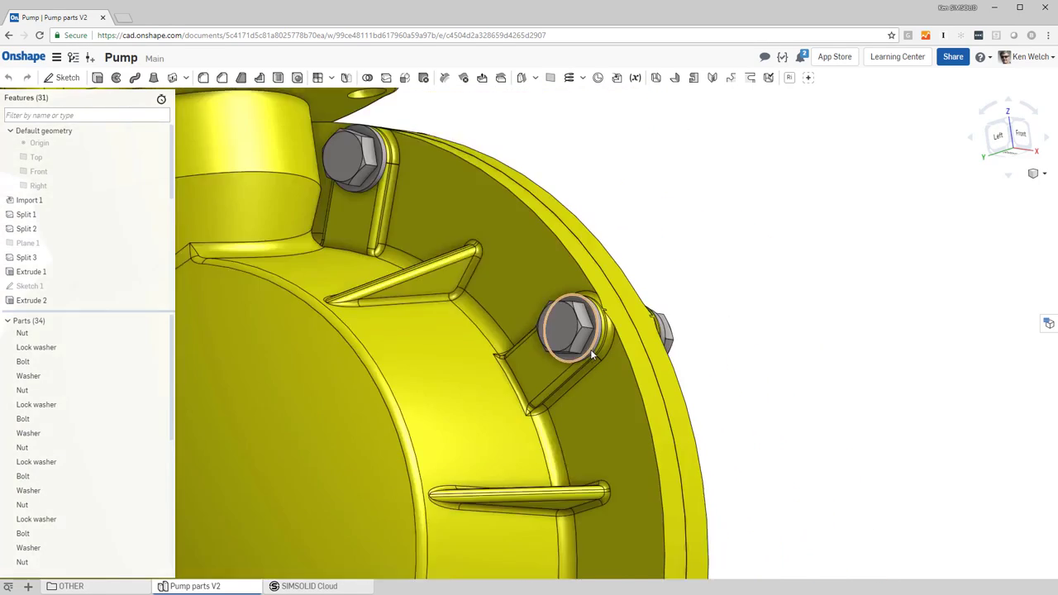
{"action": "right_click_drag", "start_coordinate": [543, 378], "coordinate": [530, 419]}
{"action": "middle_click_drag", "start_coordinate": [531, 420], "coordinate": [663, 294]}
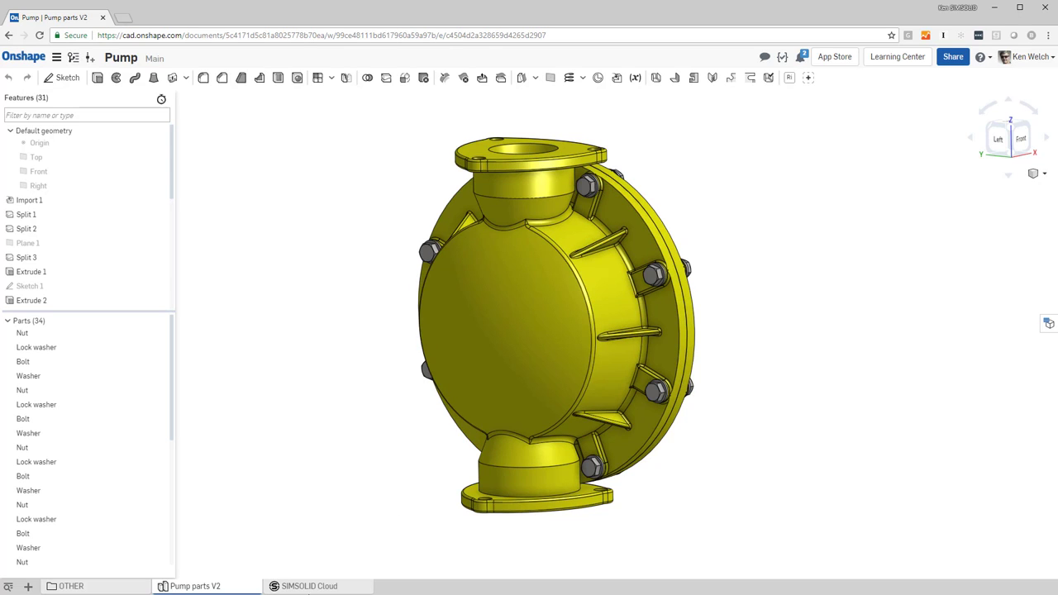
Switch to SIMSOLID Cloud and review the part information of a housing bolt.
{"action": "left_click", "coordinate": [313, 587]}
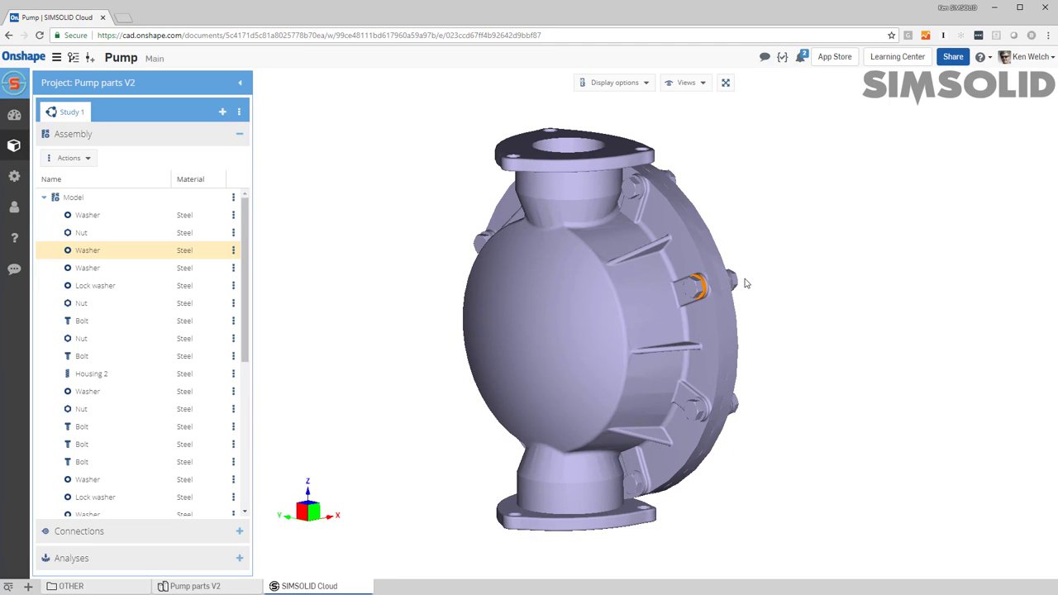
{"action": "scroll", "coordinate": [694, 289], "scroll_direction": "up", "scroll_amount": 5}
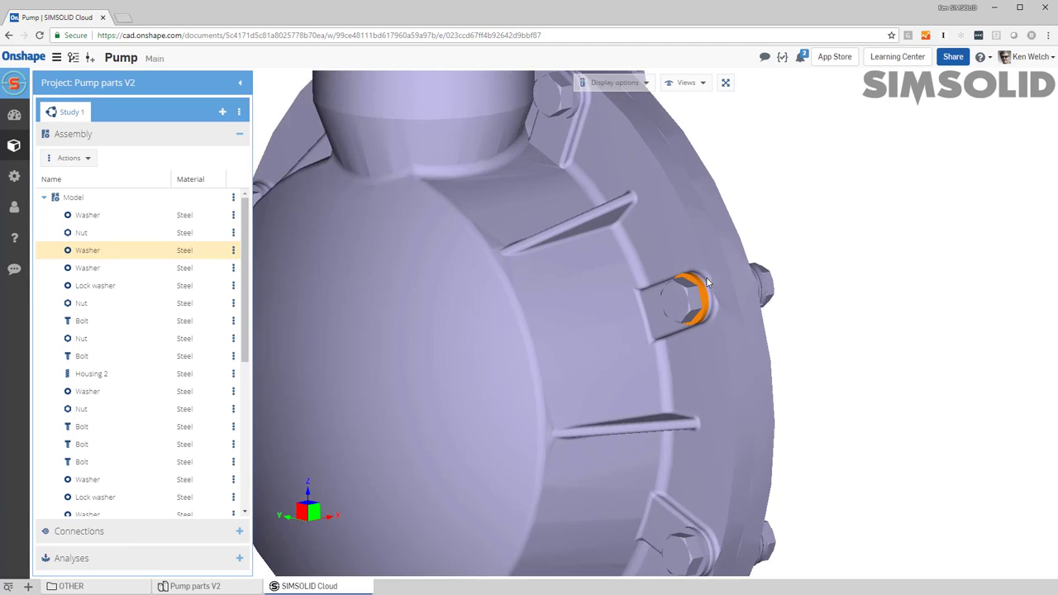
{"action": "left_click_drag", "start_coordinate": [676, 304], "coordinate": [554, 321]}
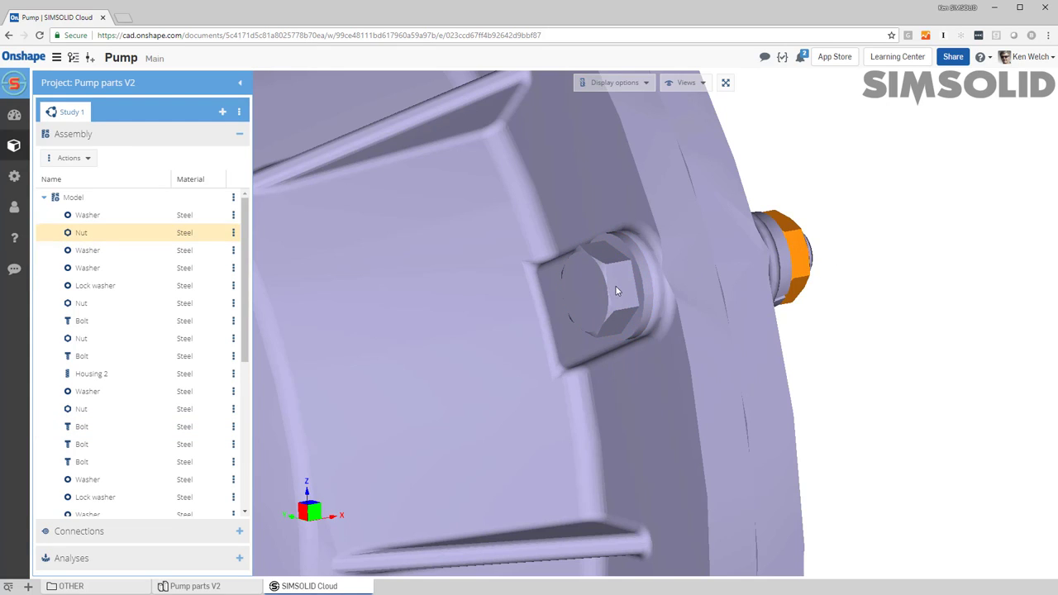
{"action": "right_click", "coordinate": [141, 433]}
{"action": "left_click", "coordinate": [186, 549]}
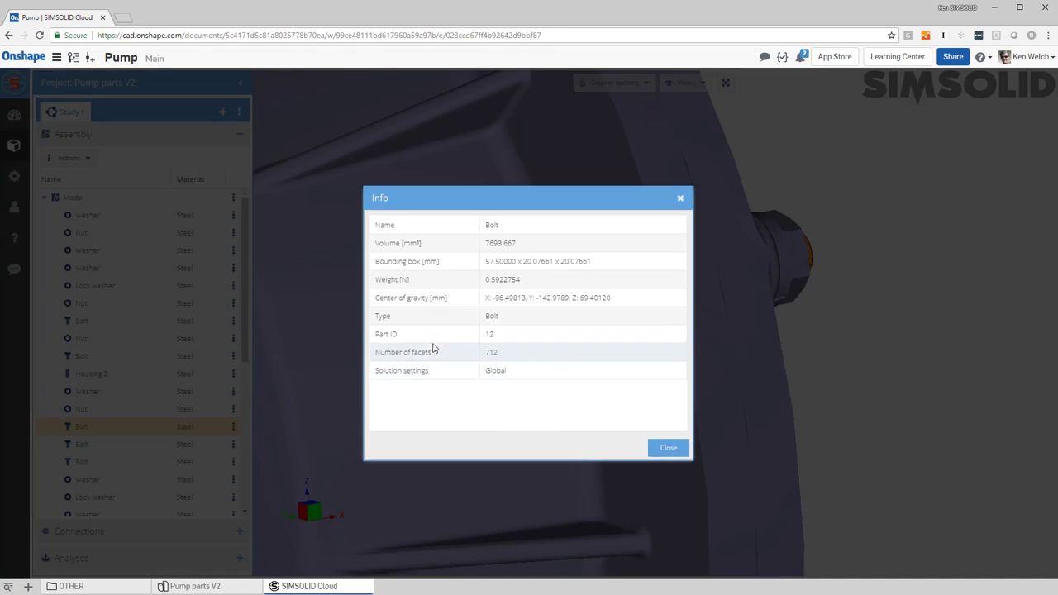
{"action": "left_click", "coordinate": [420, 319]}
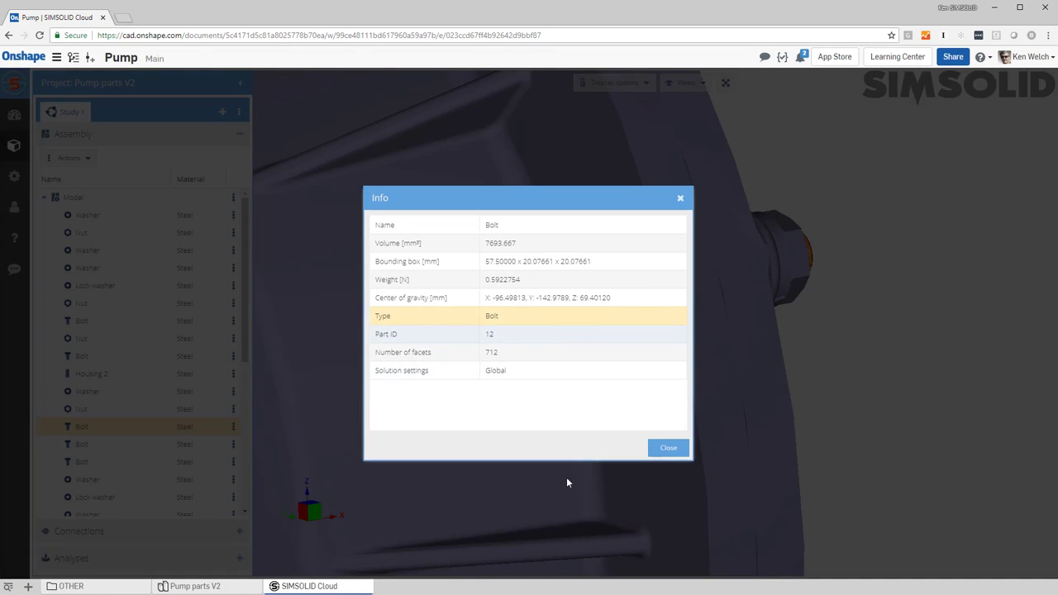
{"action": "left_click", "coordinate": [668, 448]}
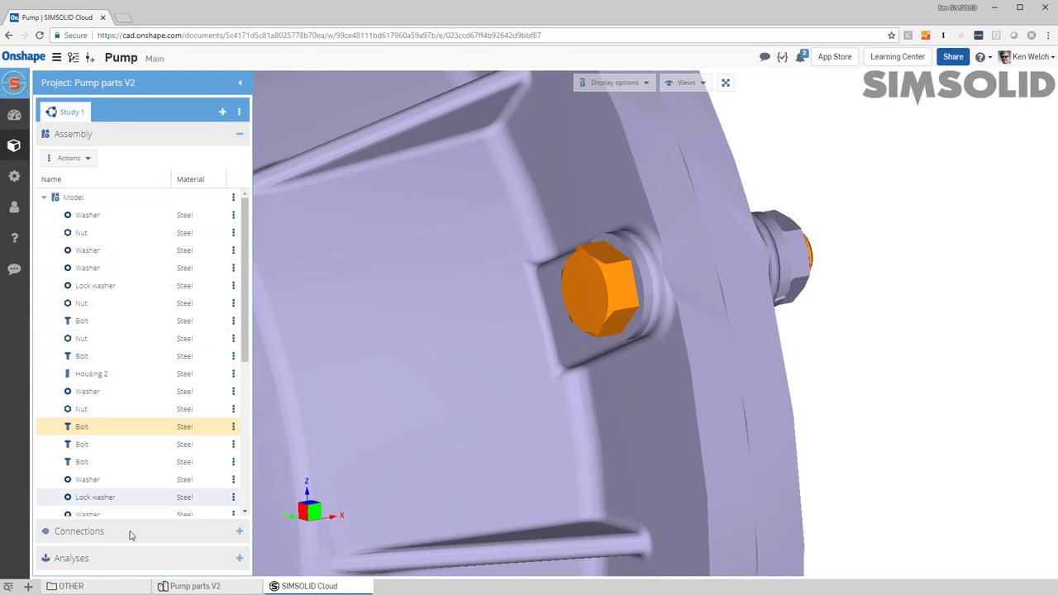
Add a second linear structural analysis to Study 1 and collapse the first analysis.
{"action": "left_click", "coordinate": [91, 559]}
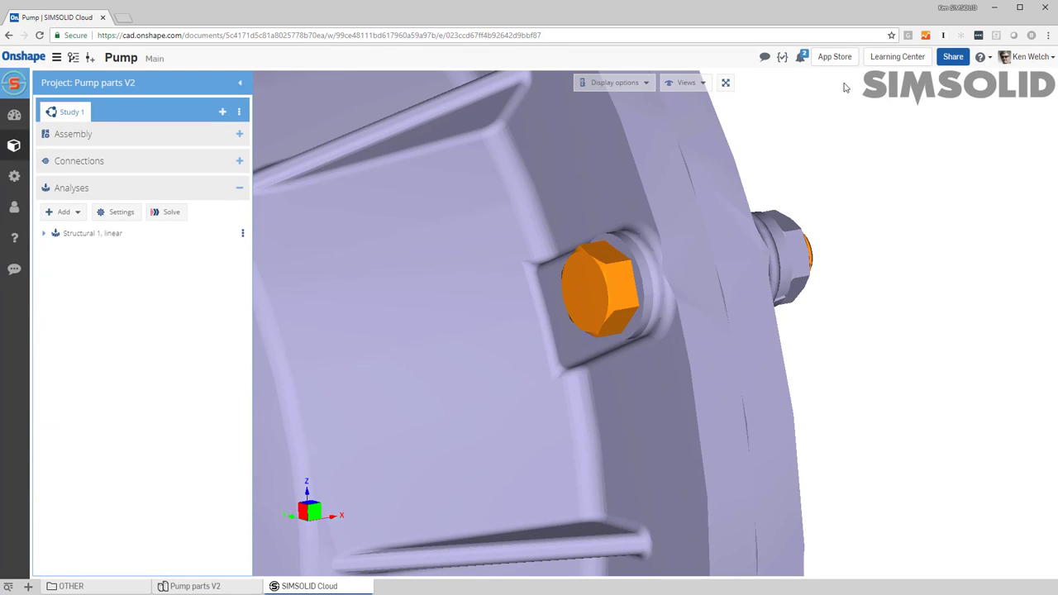
{"action": "left_click", "coordinate": [725, 82]}
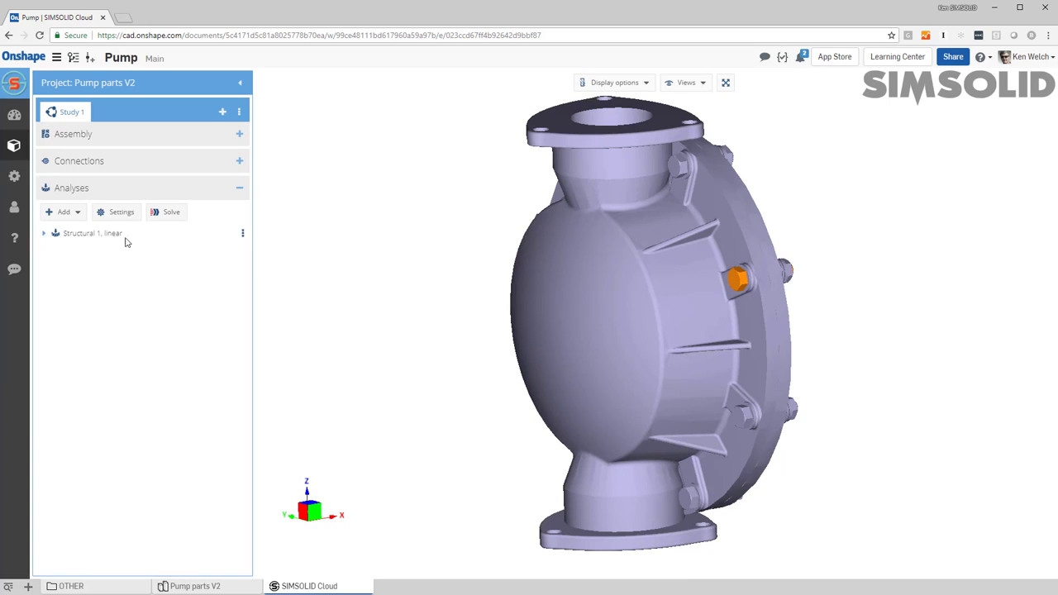
{"action": "left_click", "coordinate": [66, 212]}
{"action": "mouse_move", "coordinate": [75, 231]}
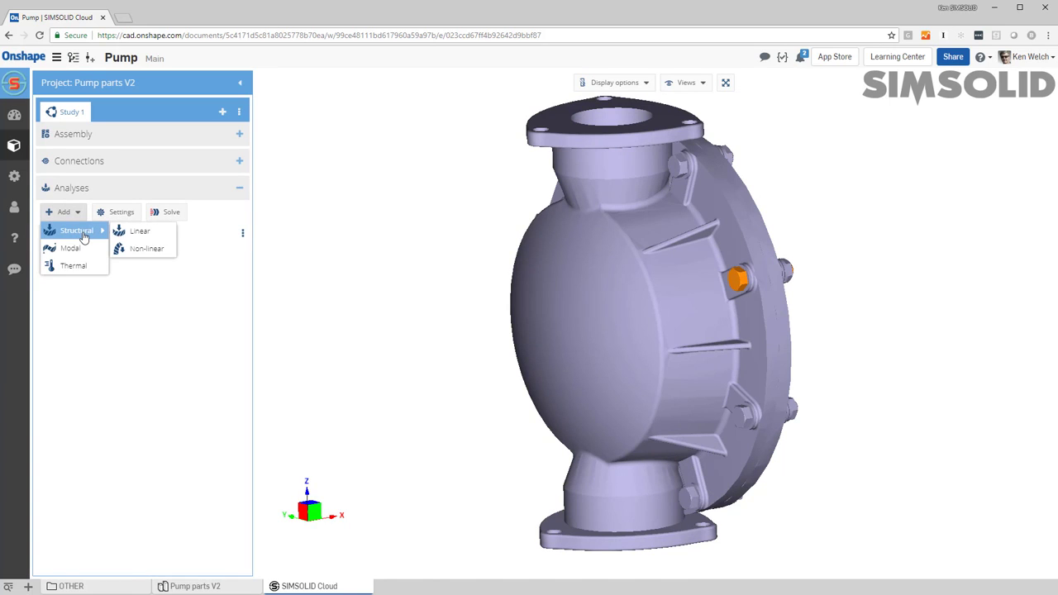
{"action": "left_click", "coordinate": [132, 233]}
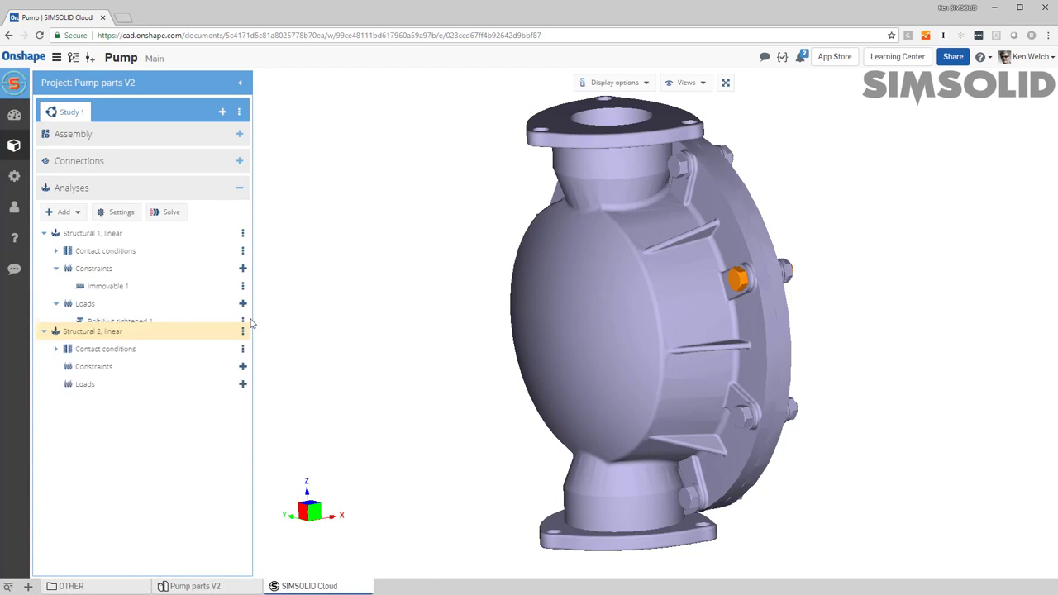
{"action": "left_click", "coordinate": [43, 235]}
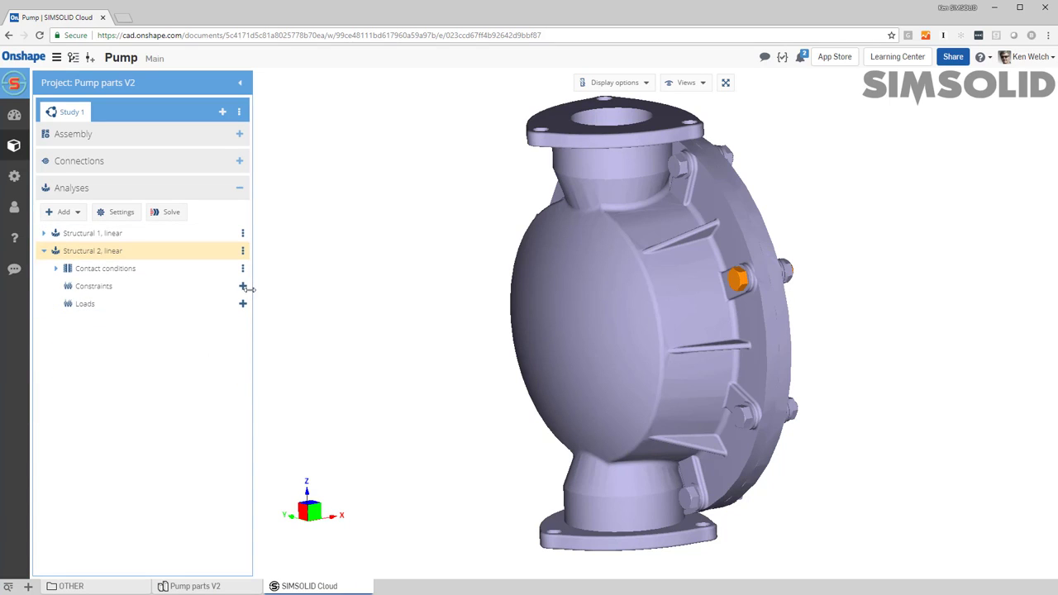
Apply an immovable support to the underside face of the pump's lower flange in the Structural 2 analysis.
{"action": "left_click", "coordinate": [243, 286]}
{"action": "left_click", "coordinate": [308, 295]}
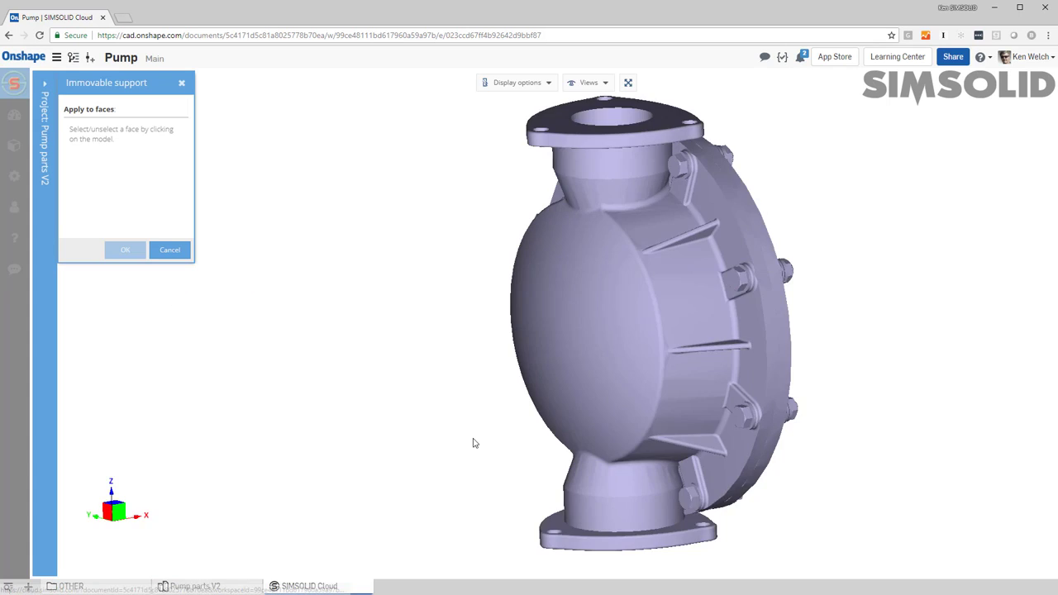
{"action": "right_click_drag", "start_coordinate": [474, 443], "coordinate": [469, 398]}
{"action": "left_click", "coordinate": [545, 495]}
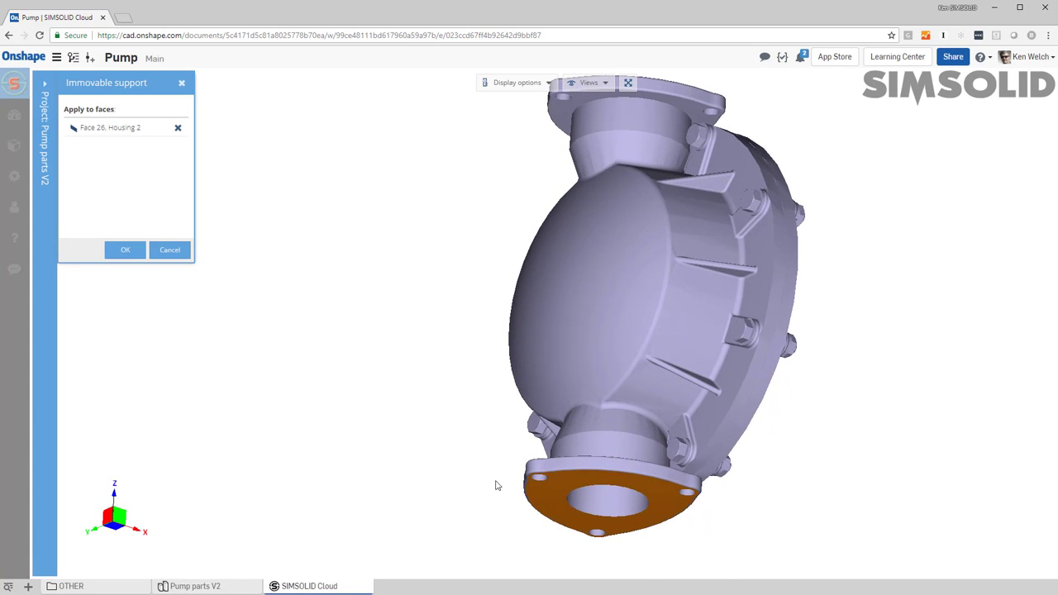
{"action": "left_click", "coordinate": [125, 250]}
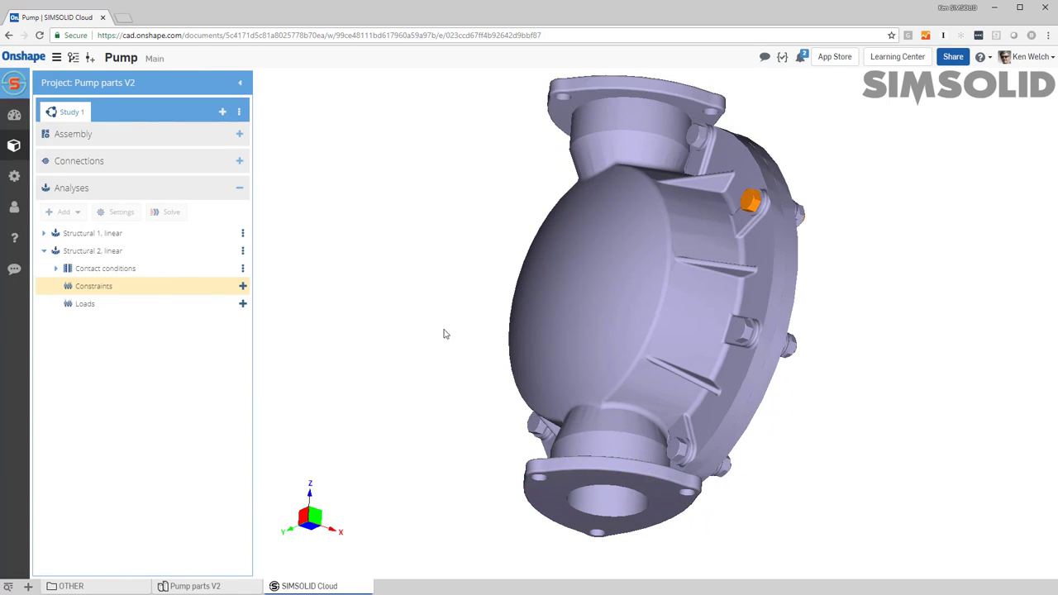
Start a bolt/nut tightening load in Structural 2 and select all eight bolts around the housing flange.
{"action": "right_click_drag", "start_coordinate": [462, 337], "coordinate": [647, 368]}
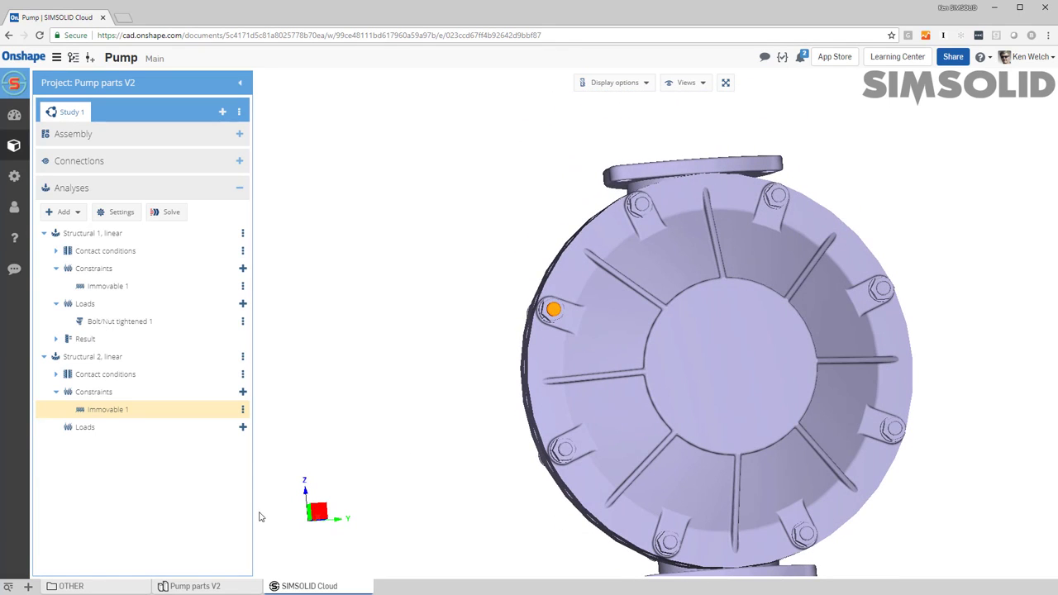
{"action": "left_click", "coordinate": [243, 427]}
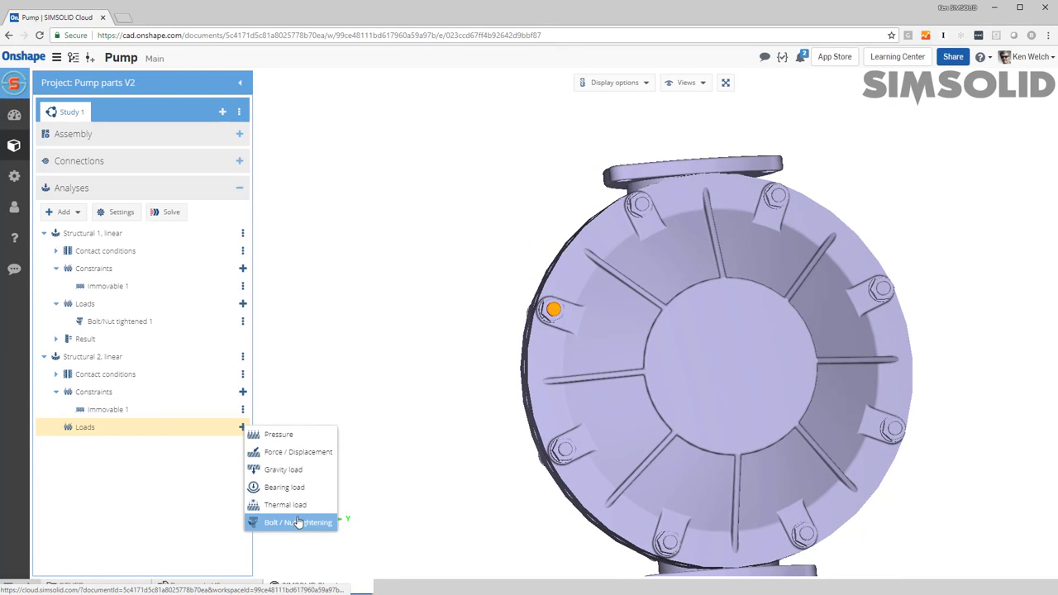
{"action": "left_click", "coordinate": [298, 523]}
{"action": "middle_click_drag", "start_coordinate": [496, 460], "coordinate": [437, 378]}
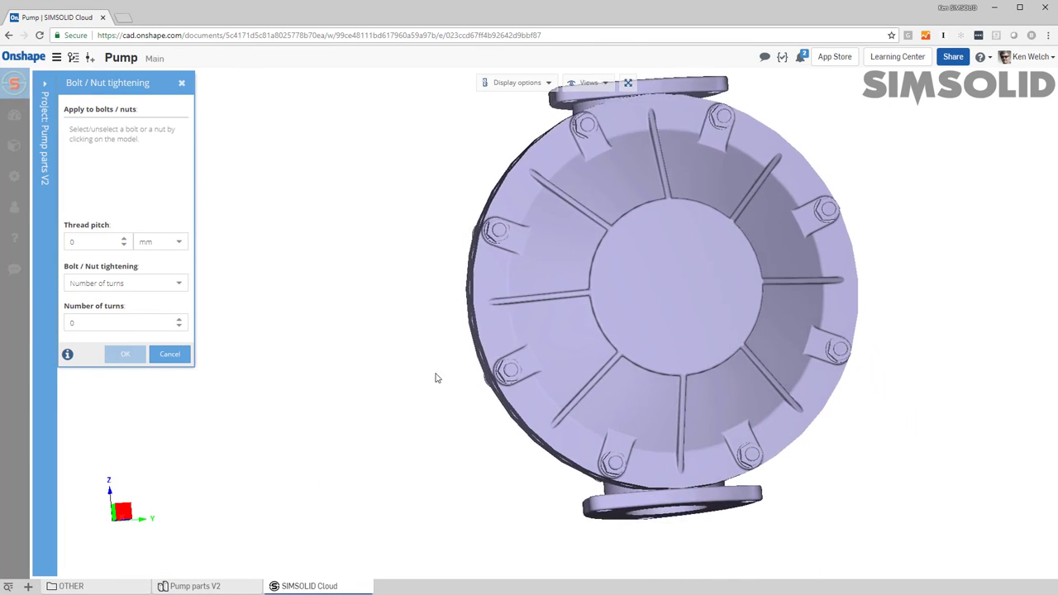
{"action": "right_click_drag", "start_coordinate": [437, 378], "coordinate": [626, 390]}
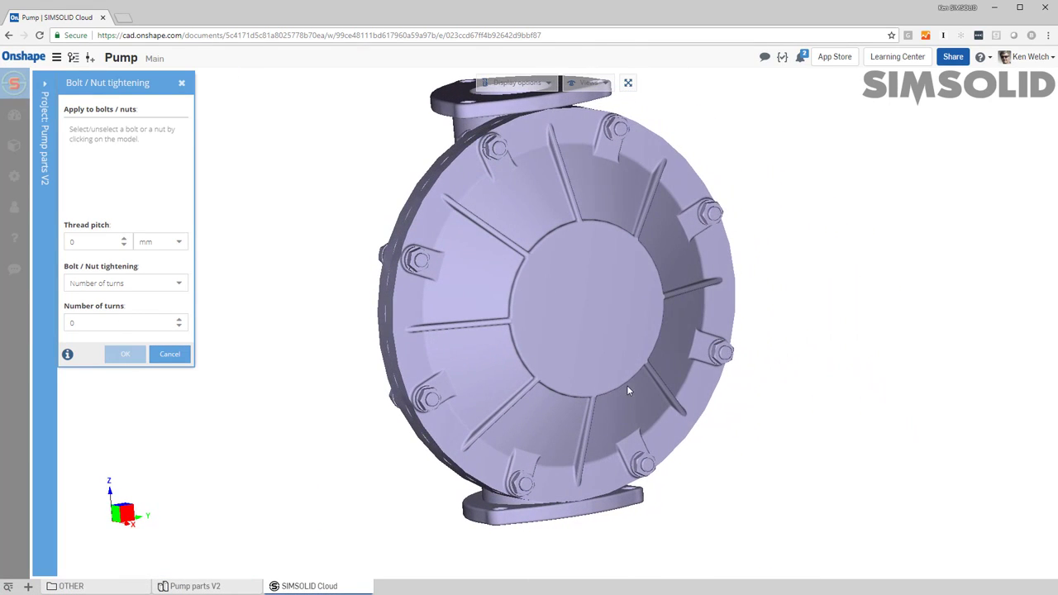
{"action": "left_click", "coordinate": [418, 261]}
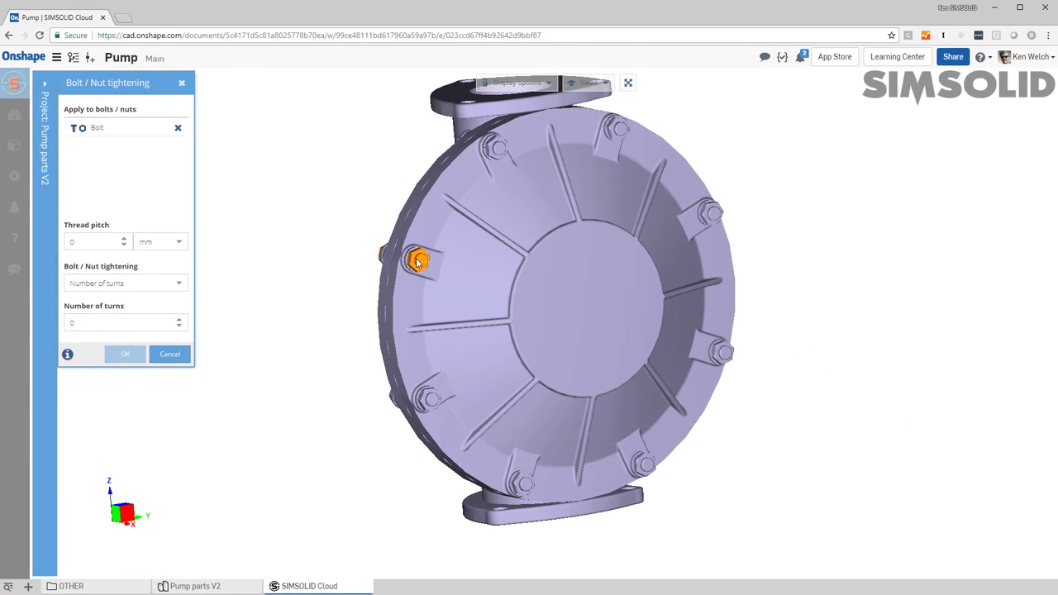
{"action": "left_click", "coordinate": [497, 150]}
{"action": "left_click", "coordinate": [617, 130]}
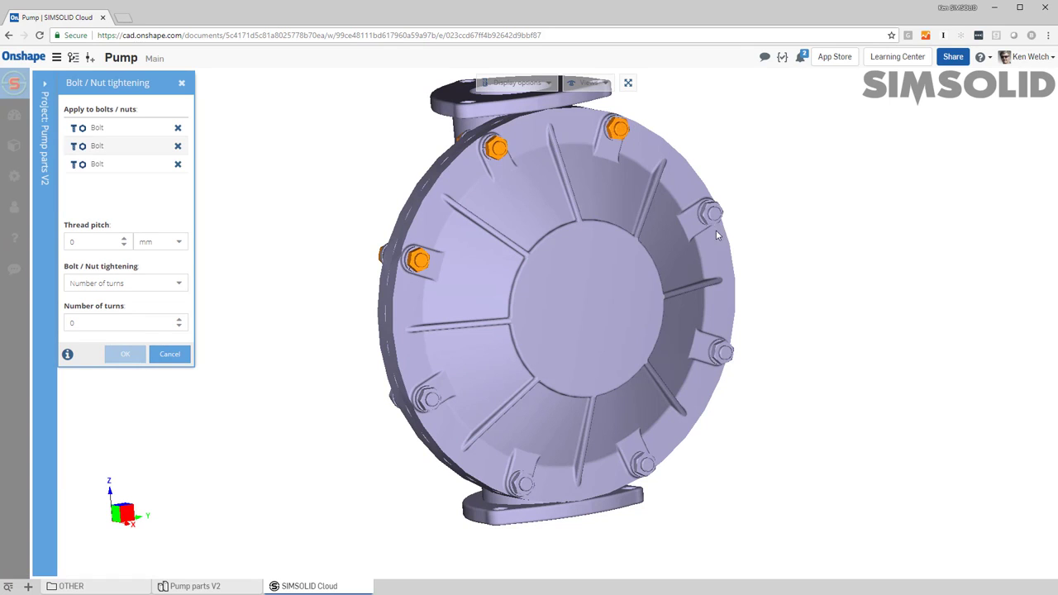
{"action": "left_click", "coordinate": [715, 213]}
{"action": "left_click", "coordinate": [718, 351]}
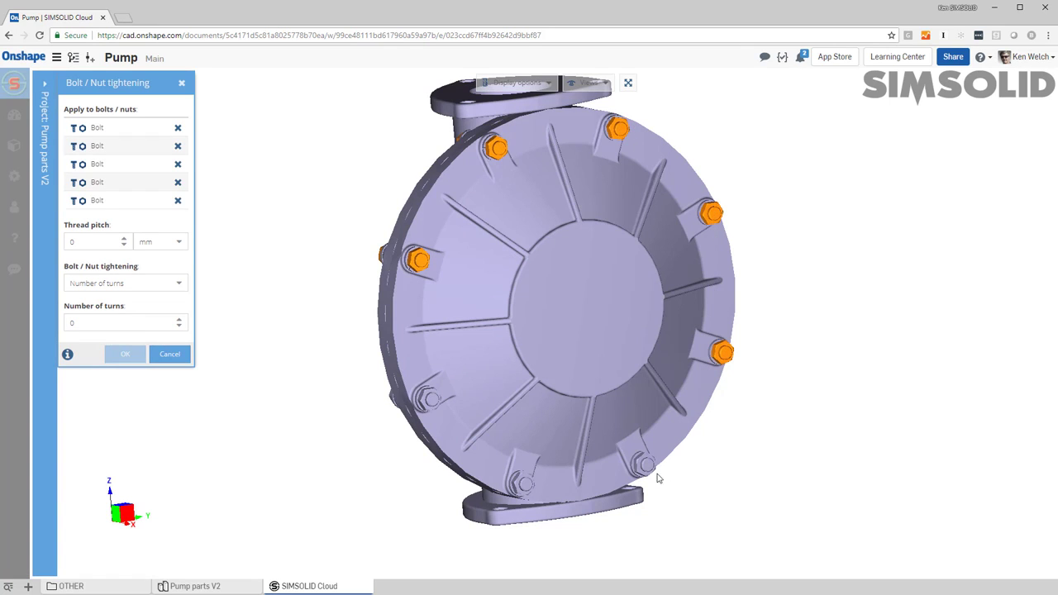
{"action": "left_click", "coordinate": [644, 467]}
{"action": "left_click", "coordinate": [521, 485]}
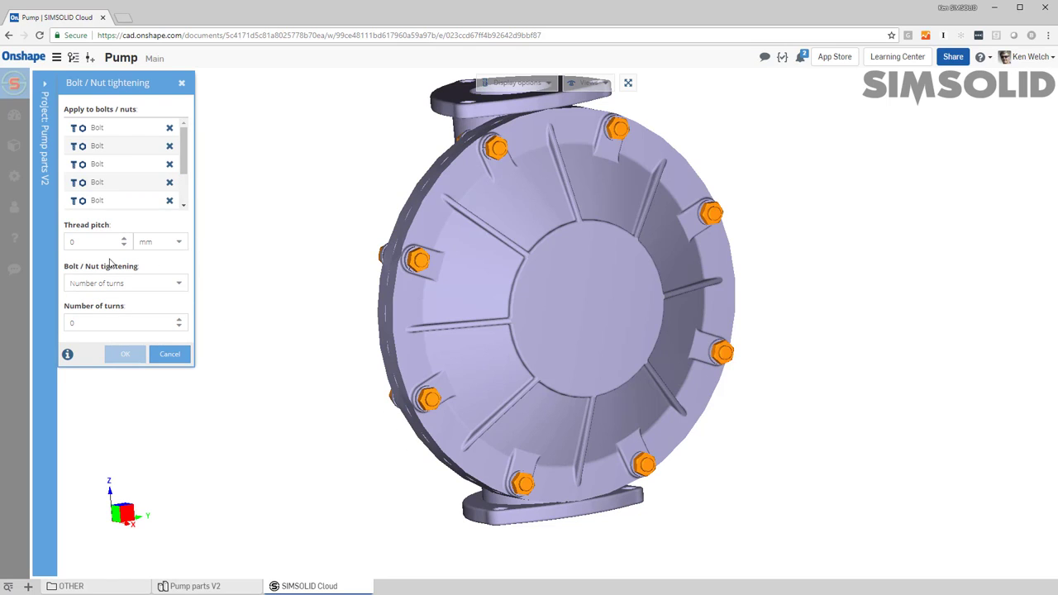
Define the bolt tightening with a 1 mm thread pitch, a torque of 10 N*m and a friction coefficient of 0.1.
{"action": "left_click_drag", "start_coordinate": [91, 244], "coordinate": [60, 242]}
{"action": "type", "text": "1"}
{"action": "left_click", "coordinate": [181, 286]}
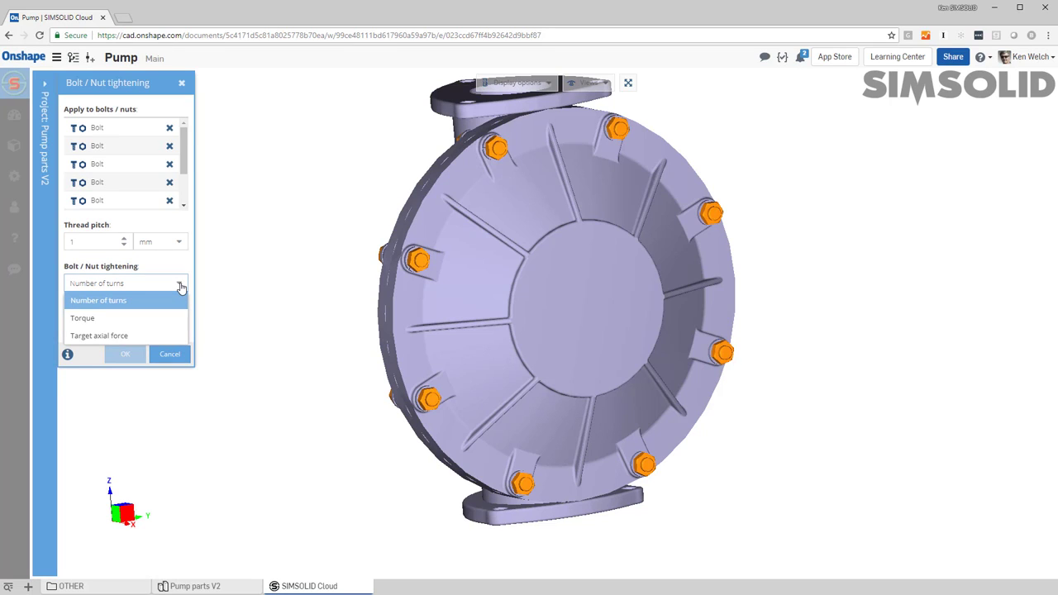
{"action": "left_click", "coordinate": [91, 321]}
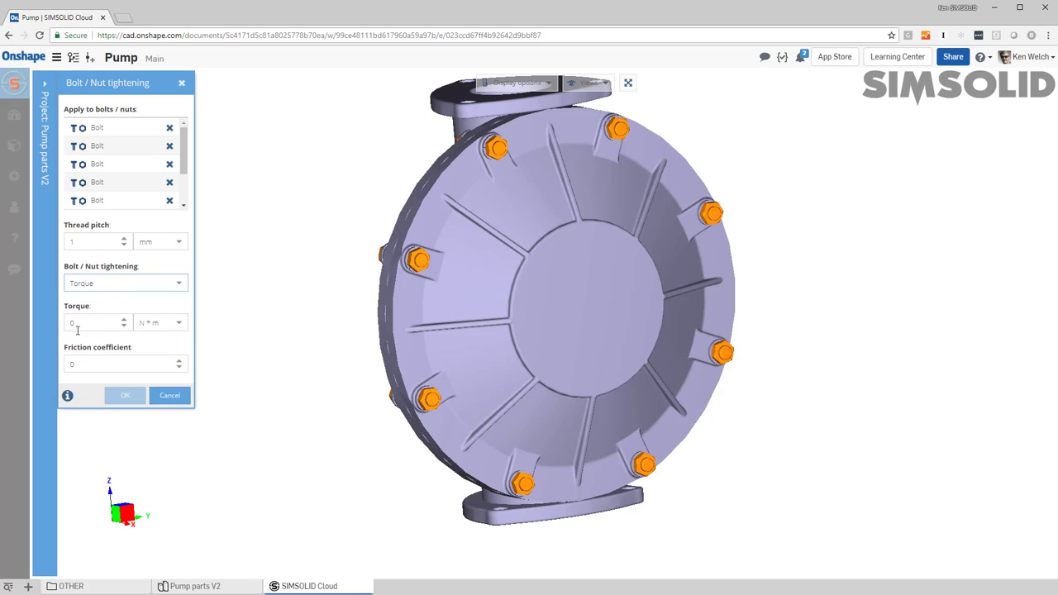
{"action": "double_click", "coordinate": [77, 328]}
{"action": "type", "text": "10"}
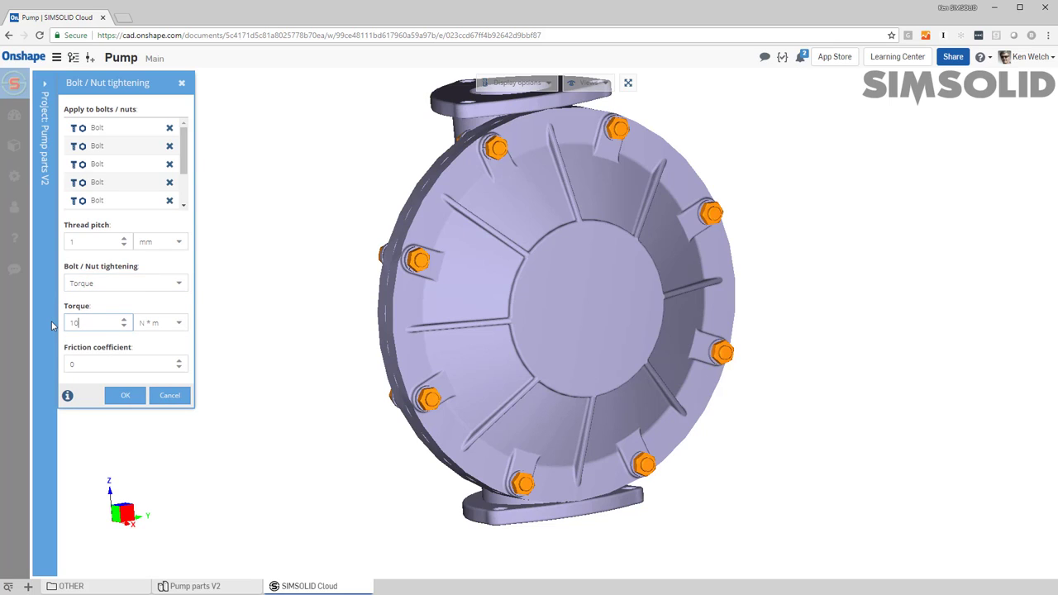
{"action": "left_click", "coordinate": [95, 367]}
{"action": "type", "text": ".1"}
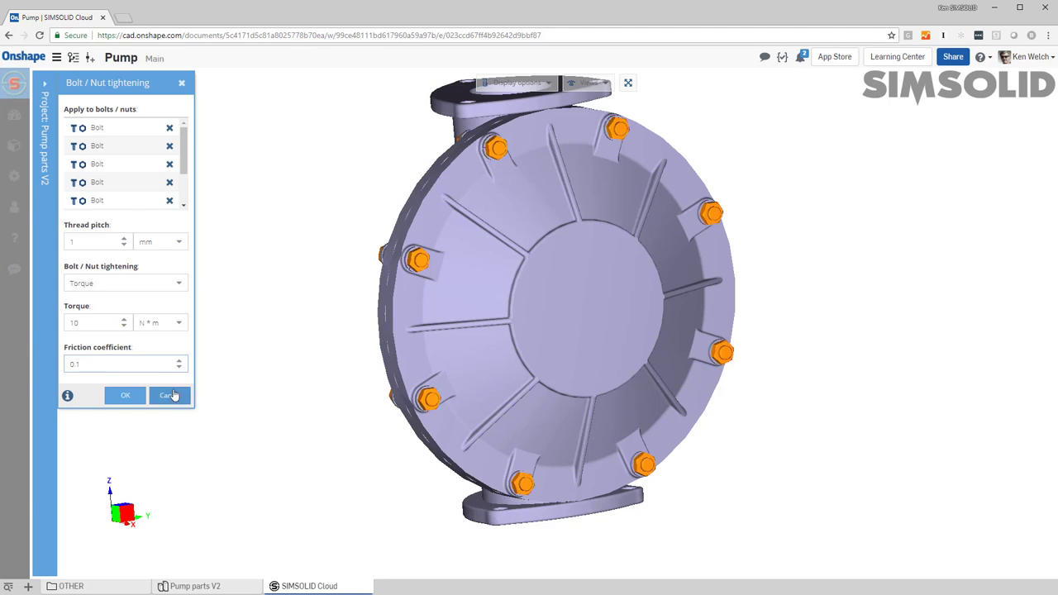
{"action": "left_click", "coordinate": [126, 397]}
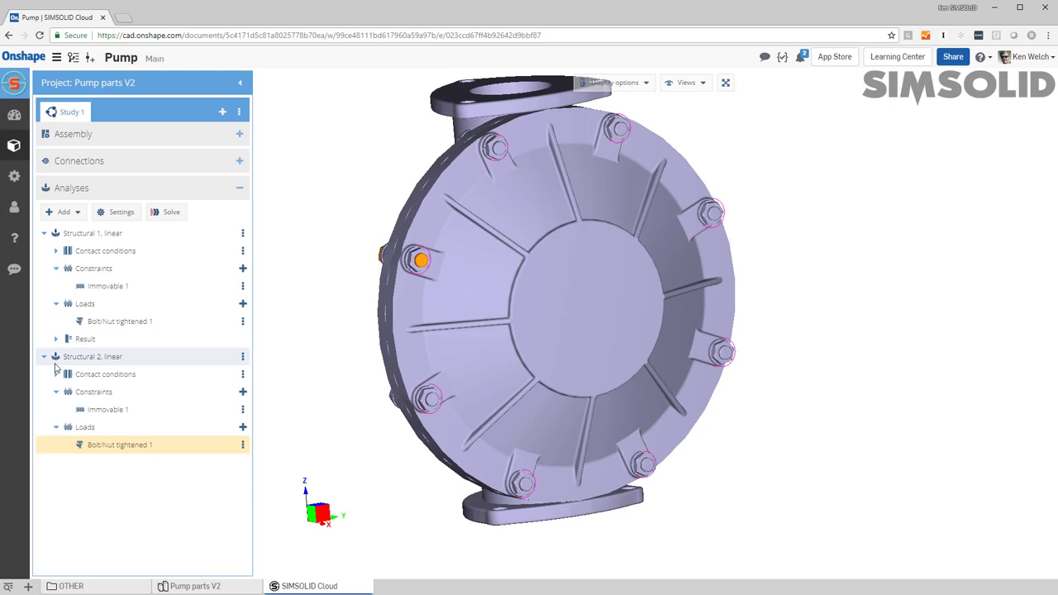
Solve only the Structural 2 linear analysis.
{"action": "left_click", "coordinate": [100, 356]}
{"action": "right_click", "coordinate": [100, 357]}
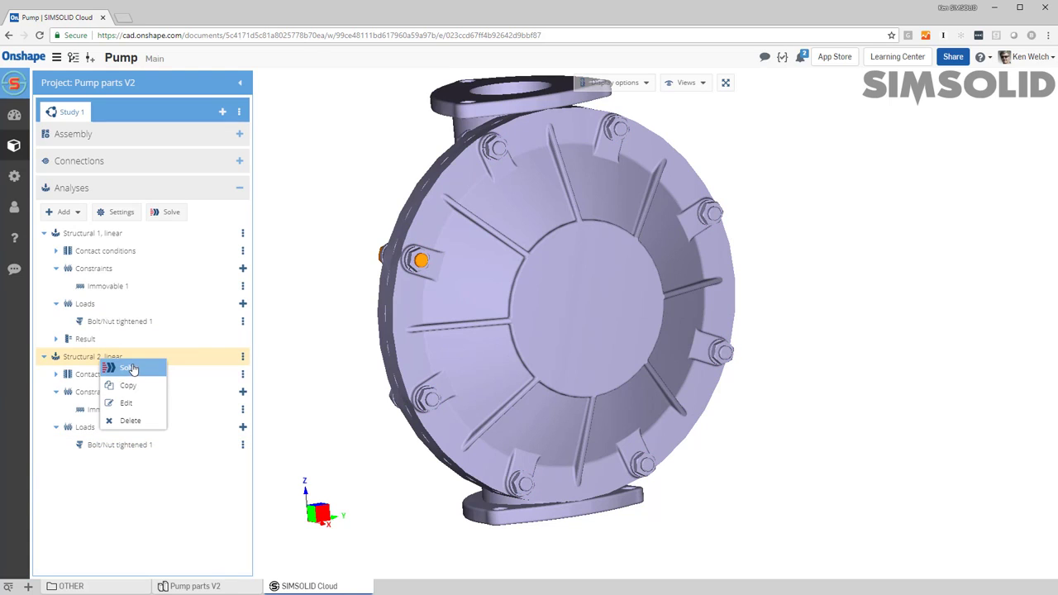
{"action": "left_click", "coordinate": [130, 365]}
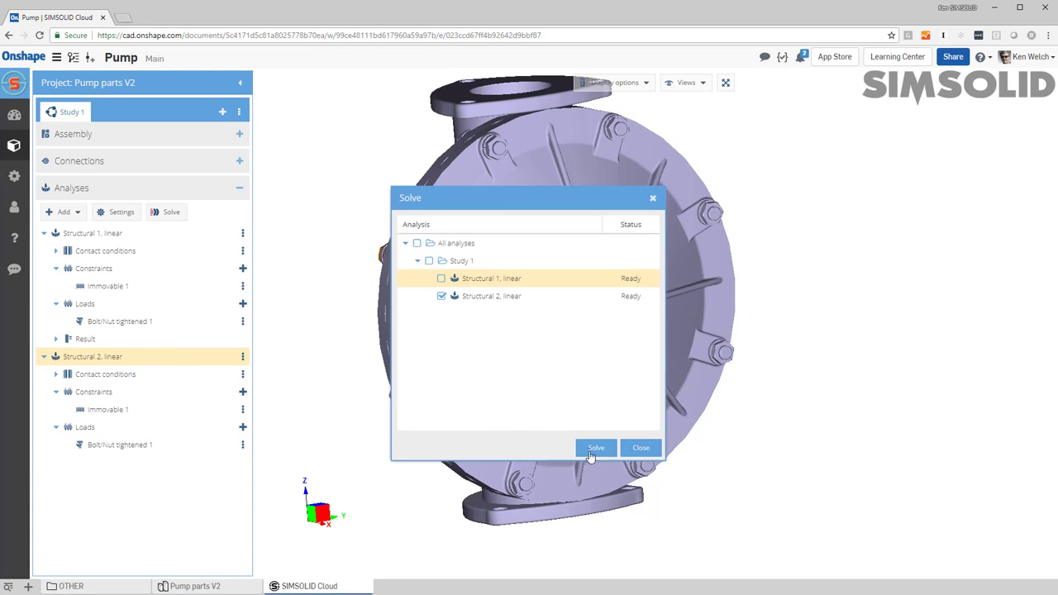
{"action": "left_click", "coordinate": [594, 450]}
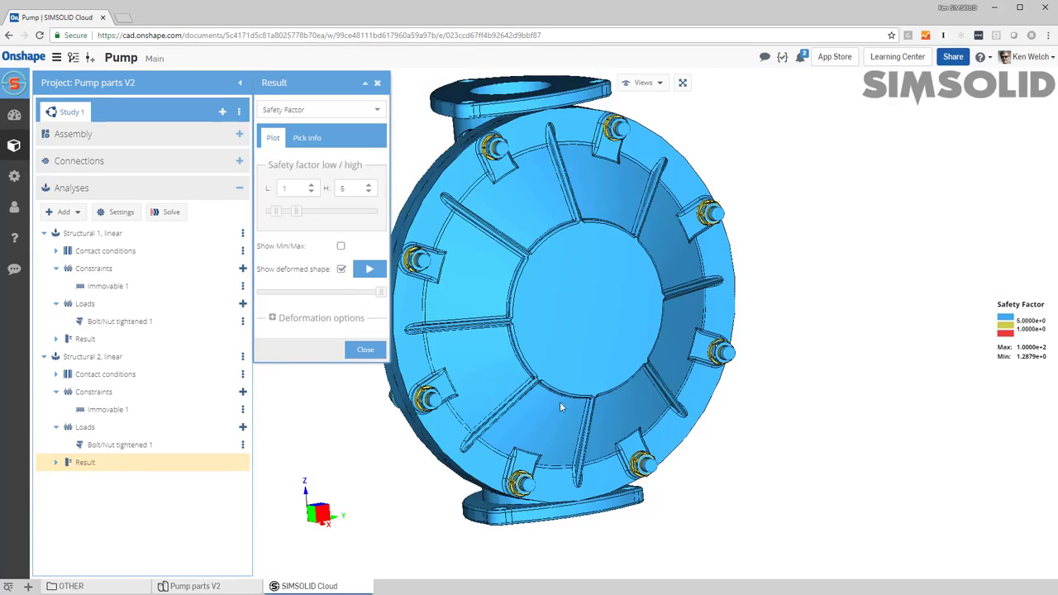
{"action": "right_click_drag", "start_coordinate": [579, 363], "coordinate": [452, 414]}
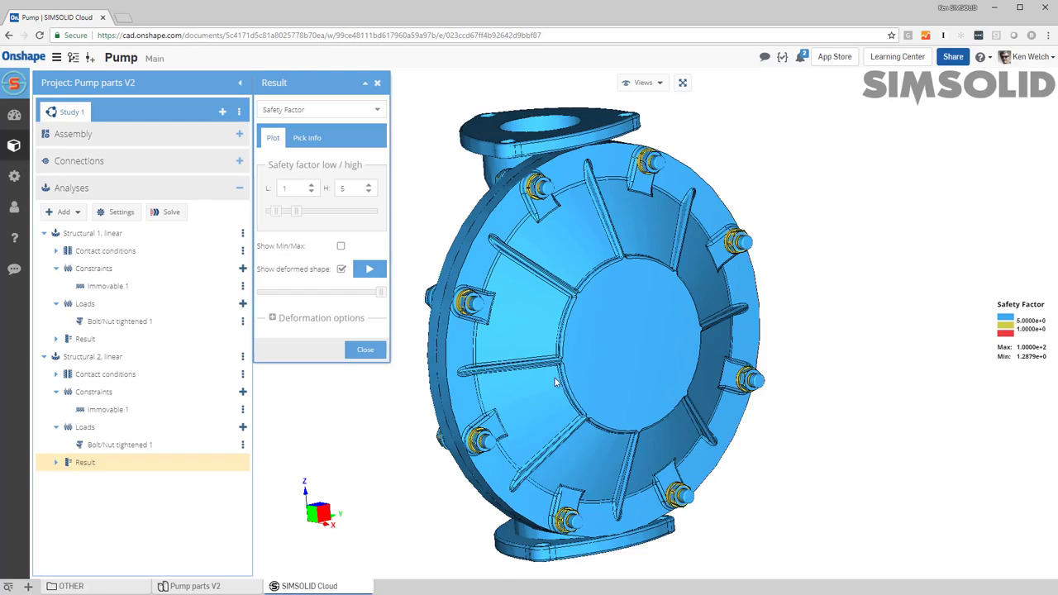
Review the Structural 2 safety factor on the pump from several angles and switch the plot to Von Mises Stress.
{"action": "right_click_drag", "start_coordinate": [555, 382], "coordinate": [640, 352]}
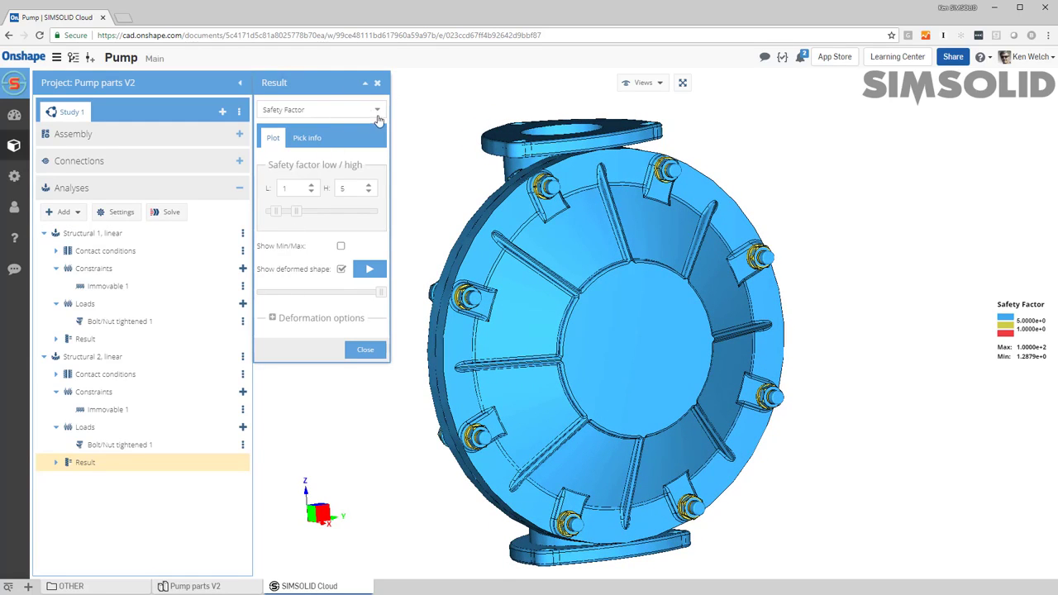
{"action": "right_click_drag", "start_coordinate": [603, 380], "coordinate": [619, 386]}
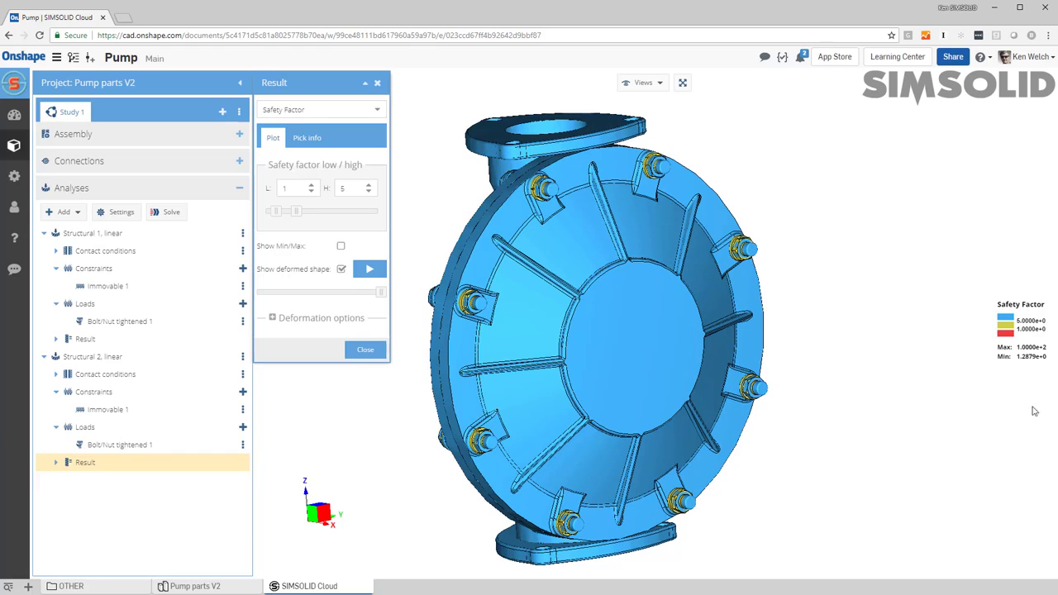
{"action": "right_click_drag", "start_coordinate": [539, 511], "coordinate": [535, 500]}
{"action": "right_click_drag", "start_coordinate": [575, 468], "coordinate": [601, 462]}
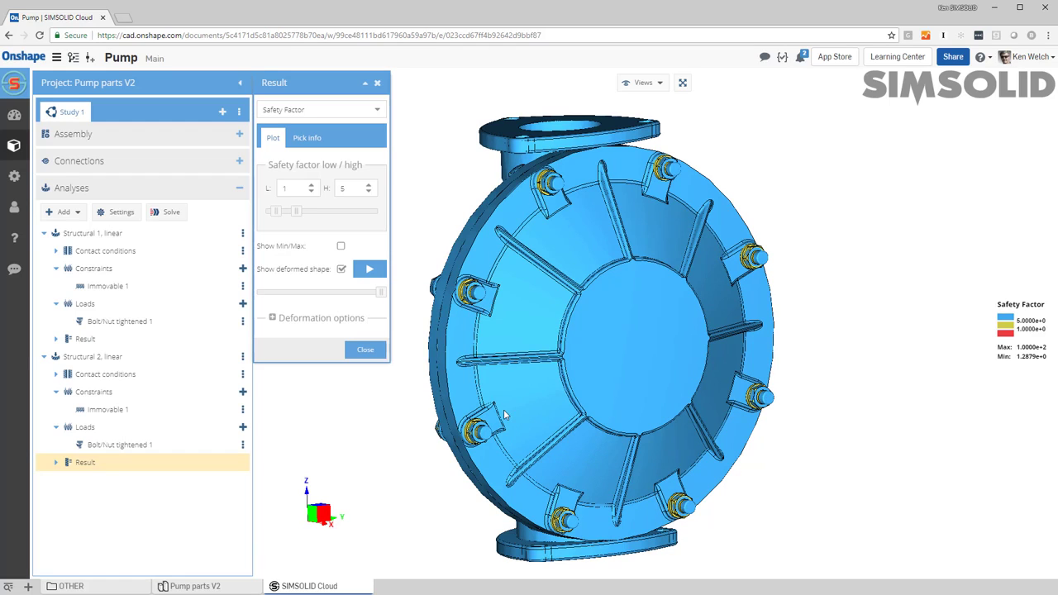
{"action": "left_click", "coordinate": [374, 109]}
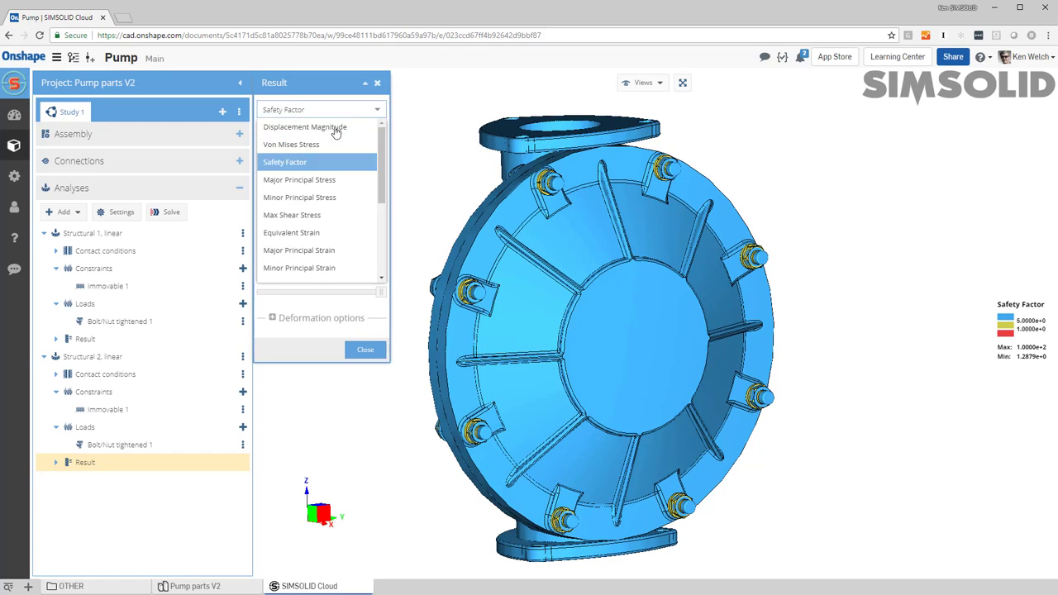
{"action": "right_click_drag", "start_coordinate": [530, 422], "coordinate": [490, 380]}
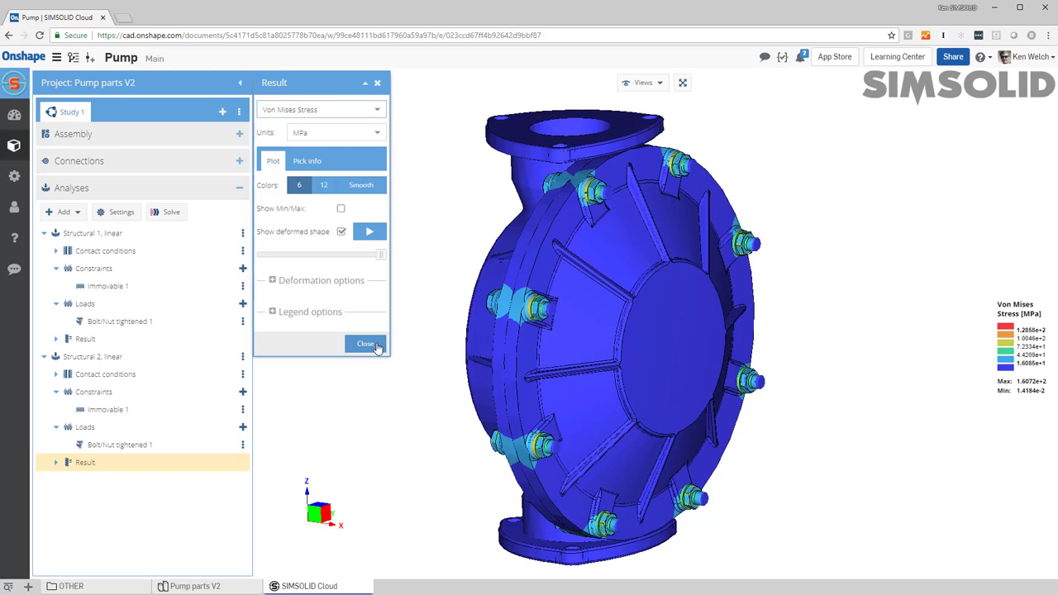
Bring up the Structural 2 bolt/nut forces table and check the forces and tightening info of several individual bolts.
{"action": "left_click", "coordinate": [55, 463]}
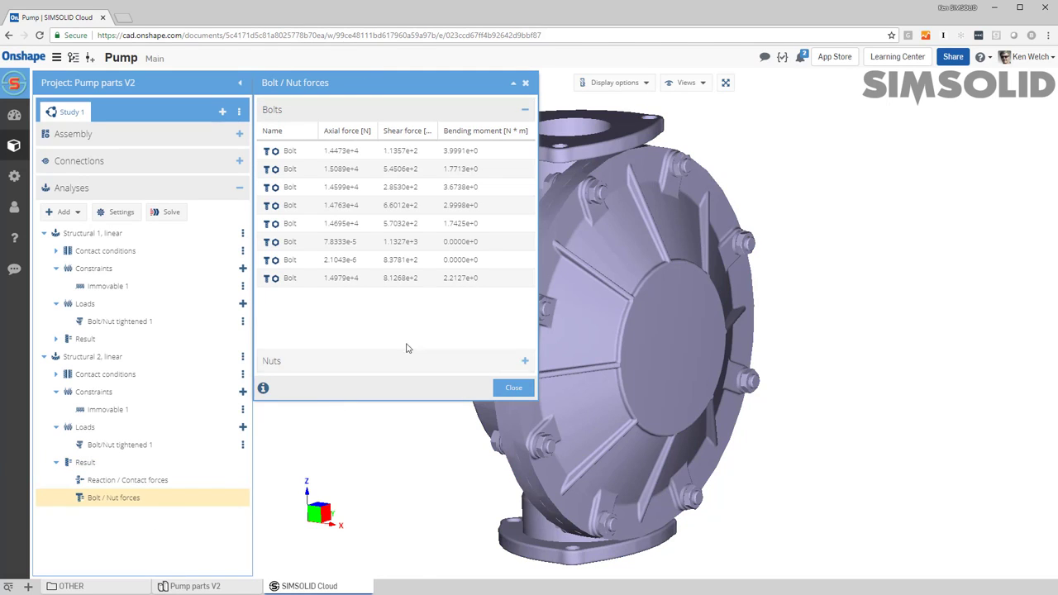
{"action": "left_click_drag", "start_coordinate": [398, 89], "coordinate": [289, 132]}
{"action": "left_click", "coordinate": [194, 198]}
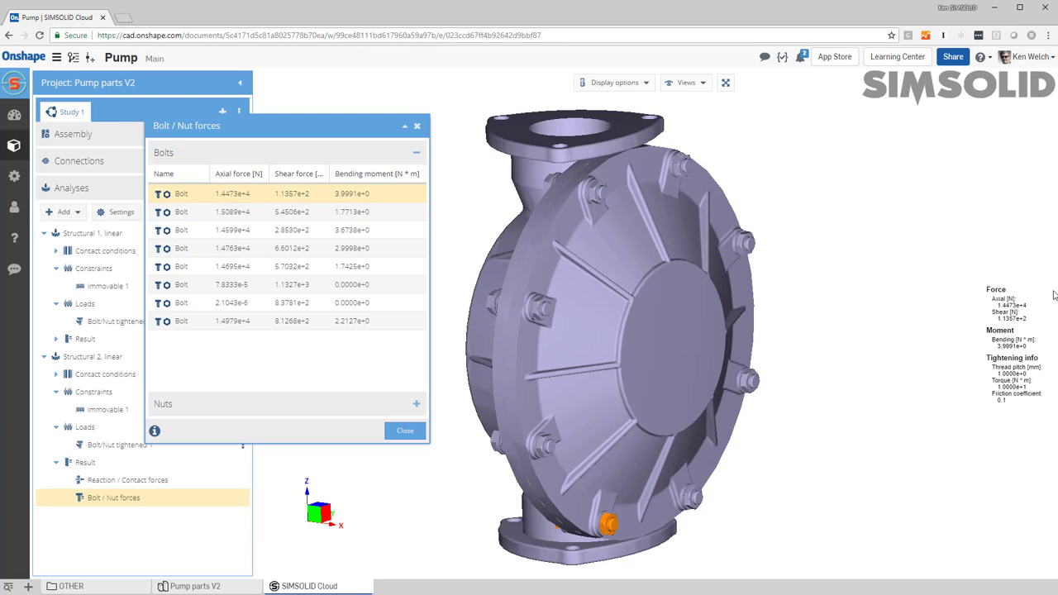
{"action": "left_click_drag", "start_coordinate": [1025, 295], "coordinate": [862, 221]}
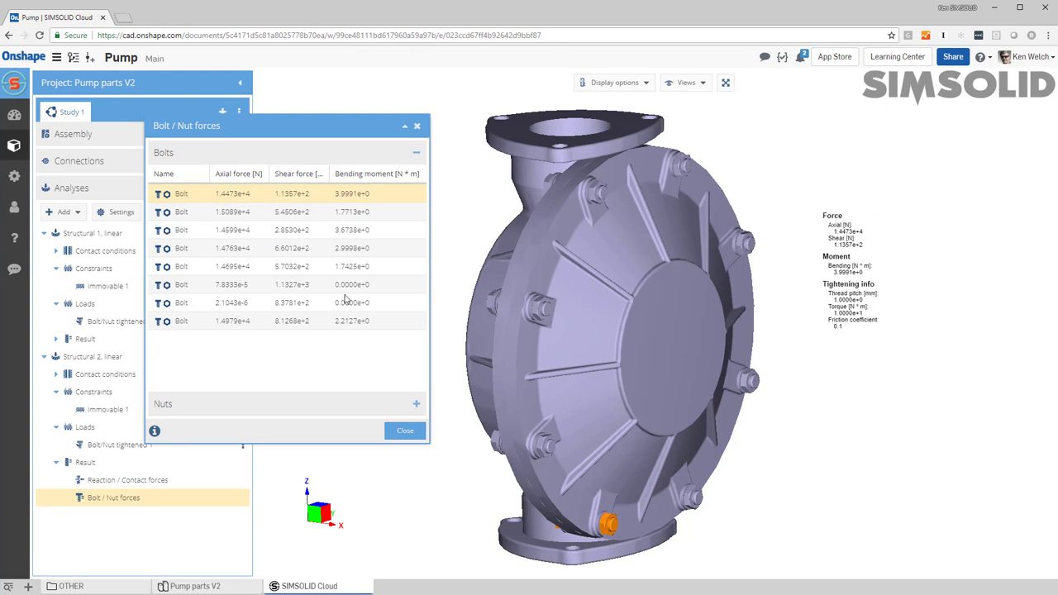
{"action": "left_click", "coordinate": [248, 217]}
{"action": "left_click", "coordinate": [236, 236]}
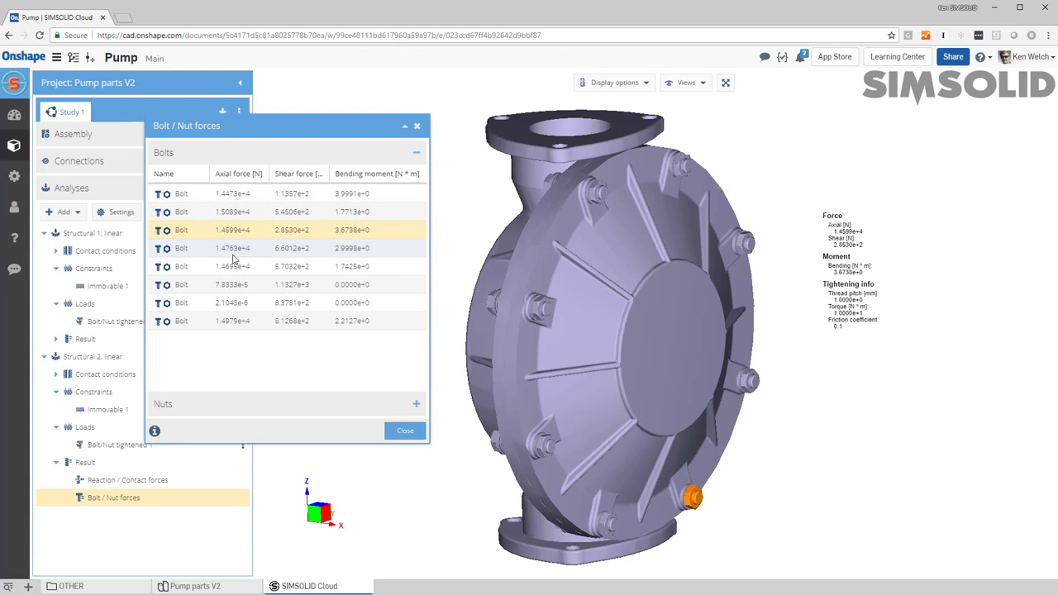
{"action": "left_click", "coordinate": [236, 266]}
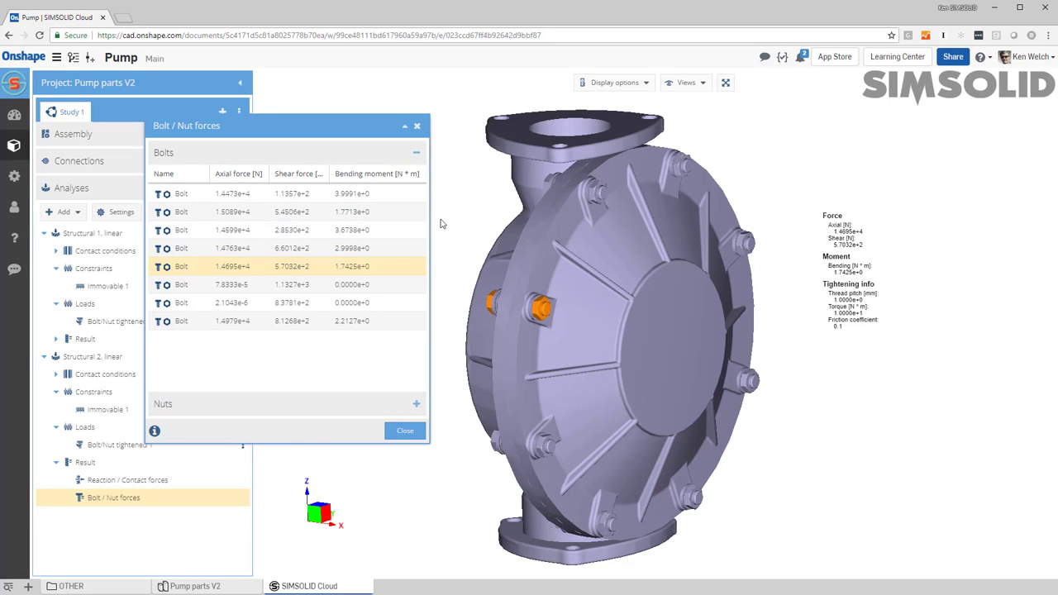
Hide the axial force, shear force and bending moment columns in the bolt forces table and close it.
{"action": "left_click", "coordinate": [420, 174]}
{"action": "mouse_move", "coordinate": [463, 230]}
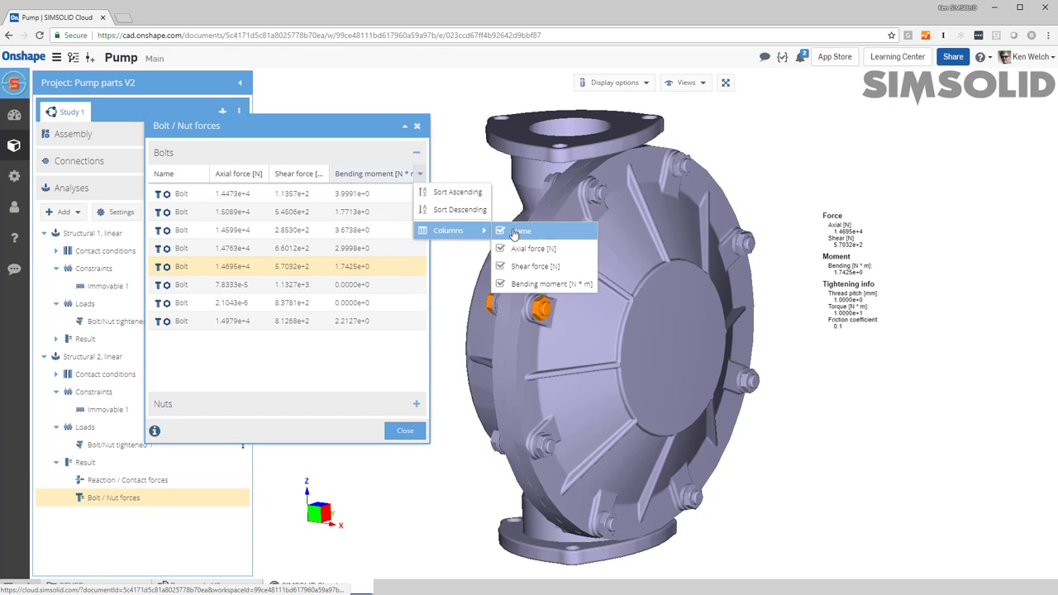
{"action": "left_click", "coordinate": [516, 249]}
{"action": "left_click", "coordinate": [518, 266]}
{"action": "left_click", "coordinate": [518, 283]}
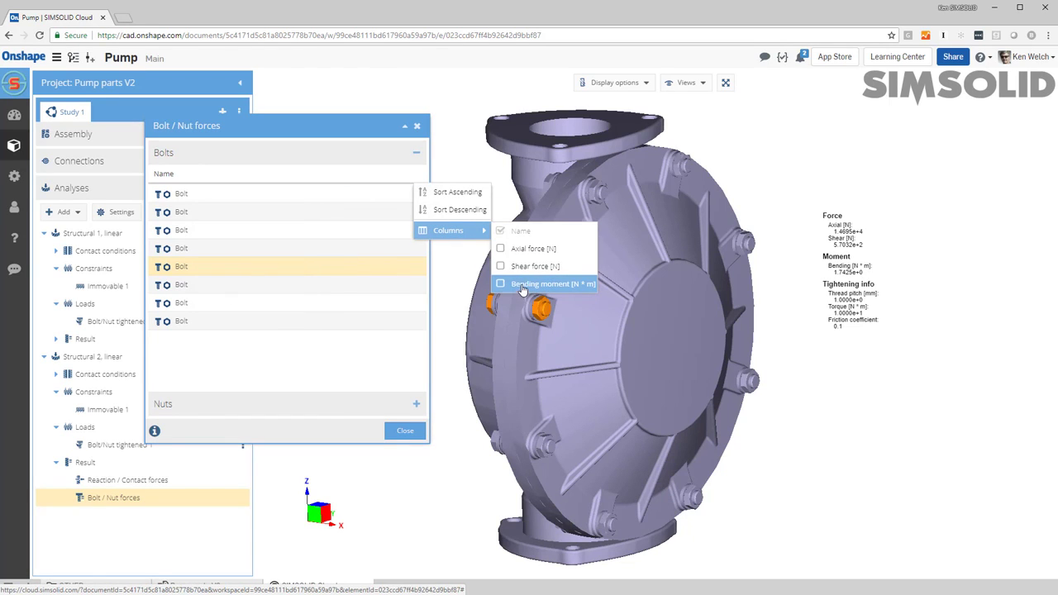
{"action": "left_click", "coordinate": [405, 431]}
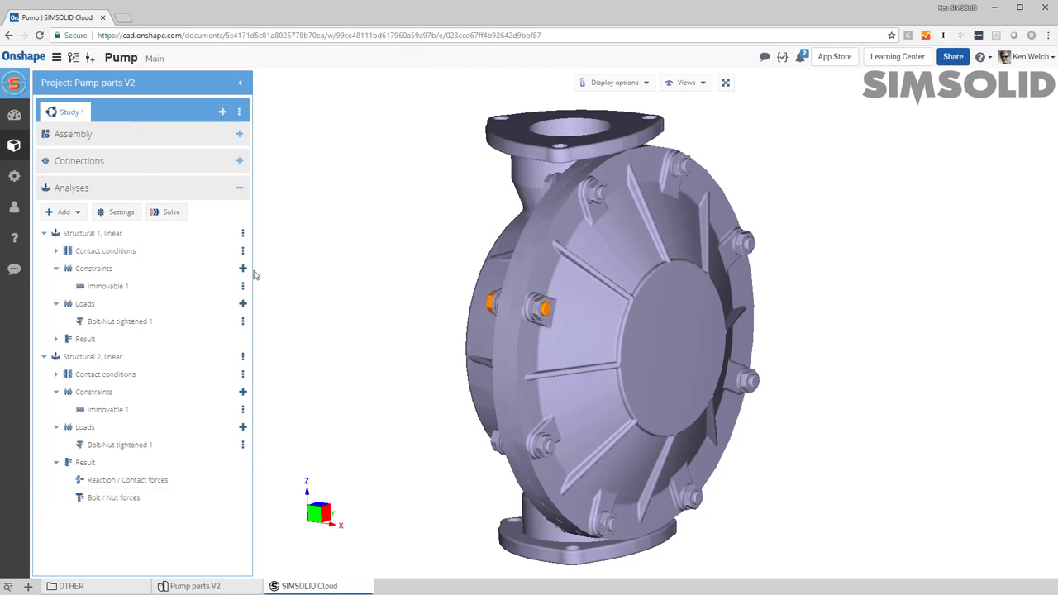
Reopen the Structural 2 bolt/nut forces, narrow the table, and inspect individual bolts' forces from the list and on the model.
{"action": "left_click", "coordinate": [122, 502]}
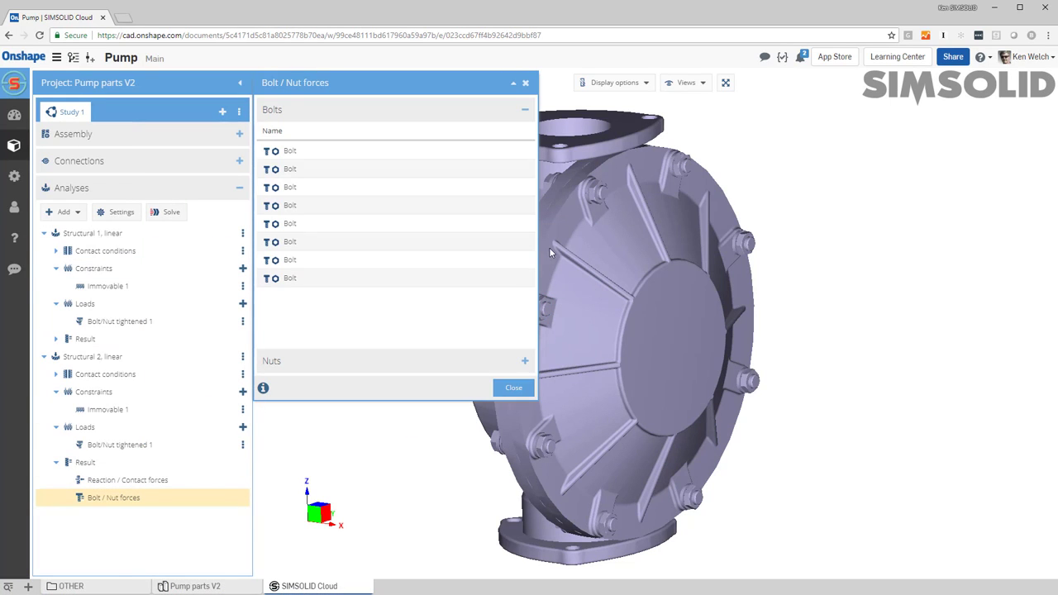
{"action": "left_click_drag", "start_coordinate": [539, 242], "coordinate": [392, 243]}
{"action": "left_click", "coordinate": [285, 279]}
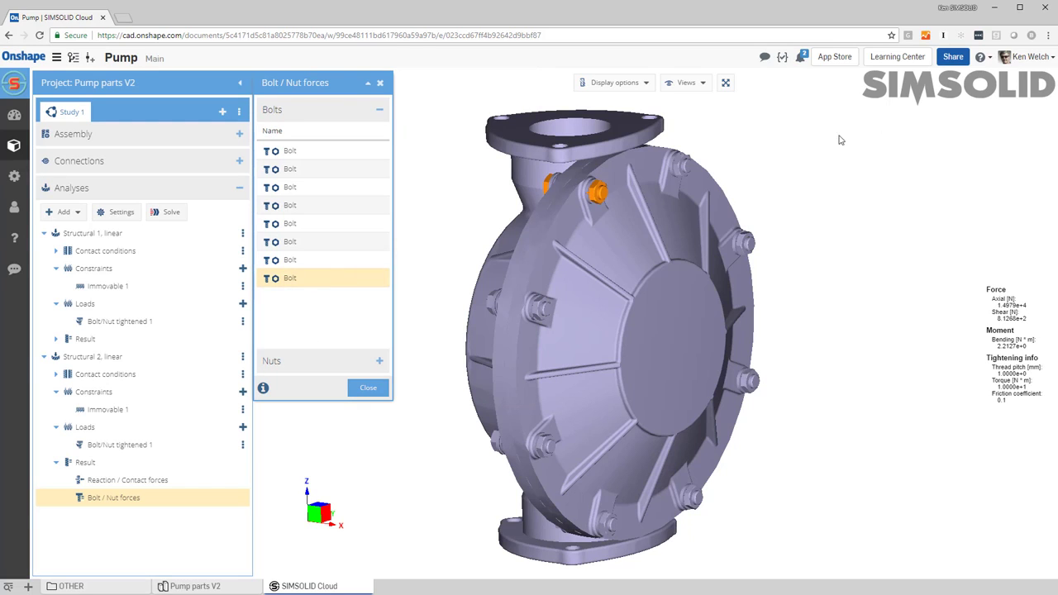
{"action": "left_click", "coordinate": [285, 186]}
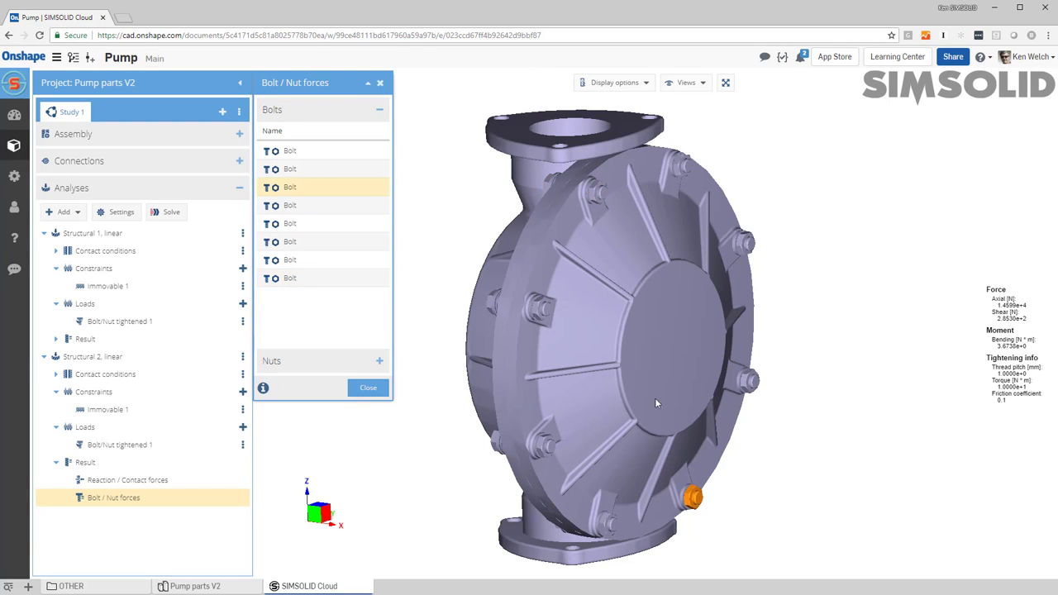
{"action": "left_click", "coordinate": [536, 310]}
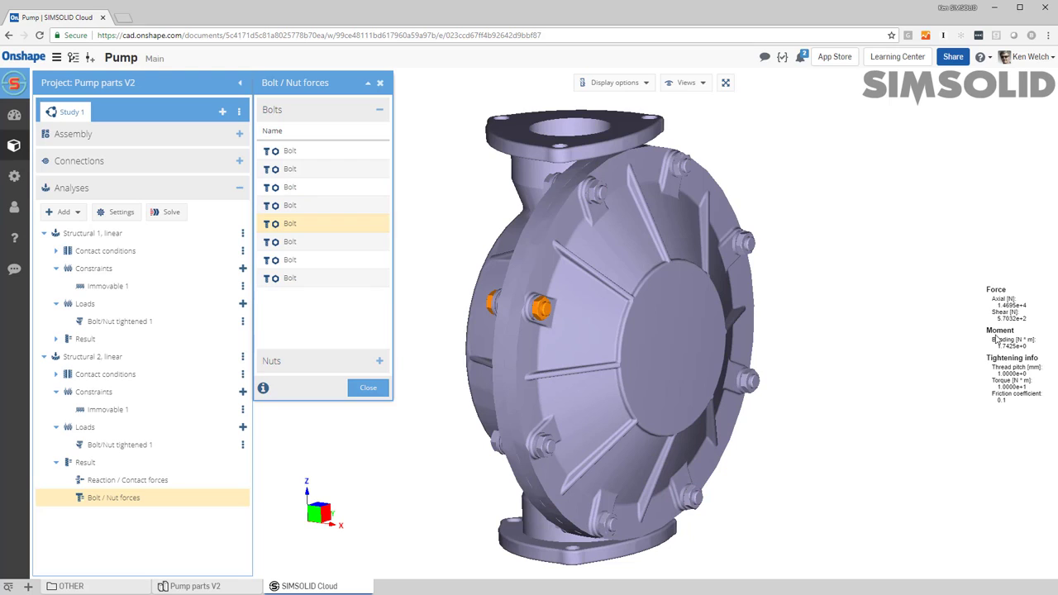
{"action": "left_click_drag", "start_coordinate": [998, 267], "coordinate": [891, 251]}
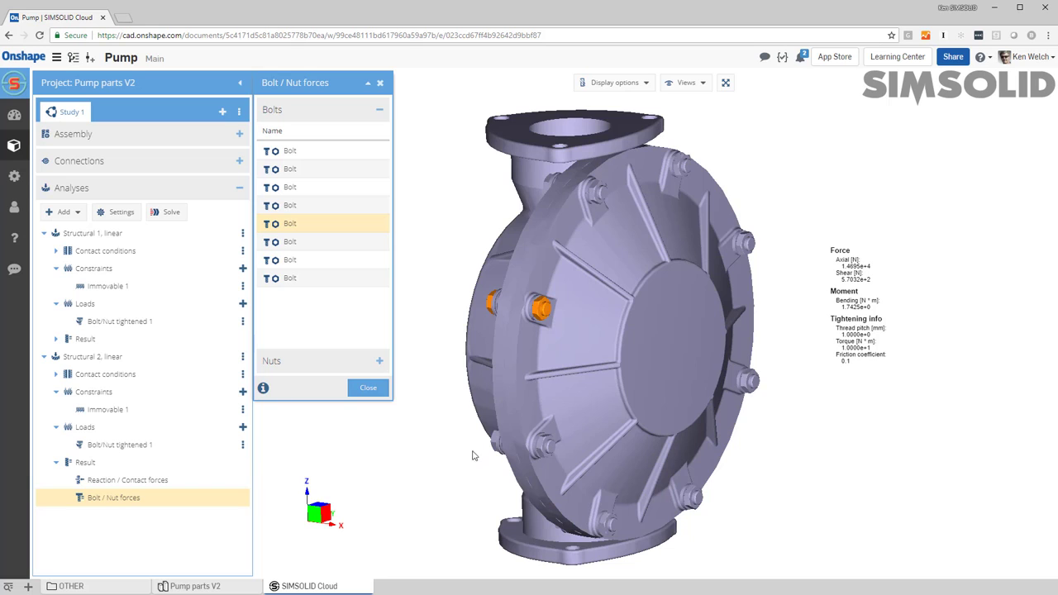
{"action": "left_click_drag", "start_coordinate": [473, 453], "coordinate": [466, 453]}
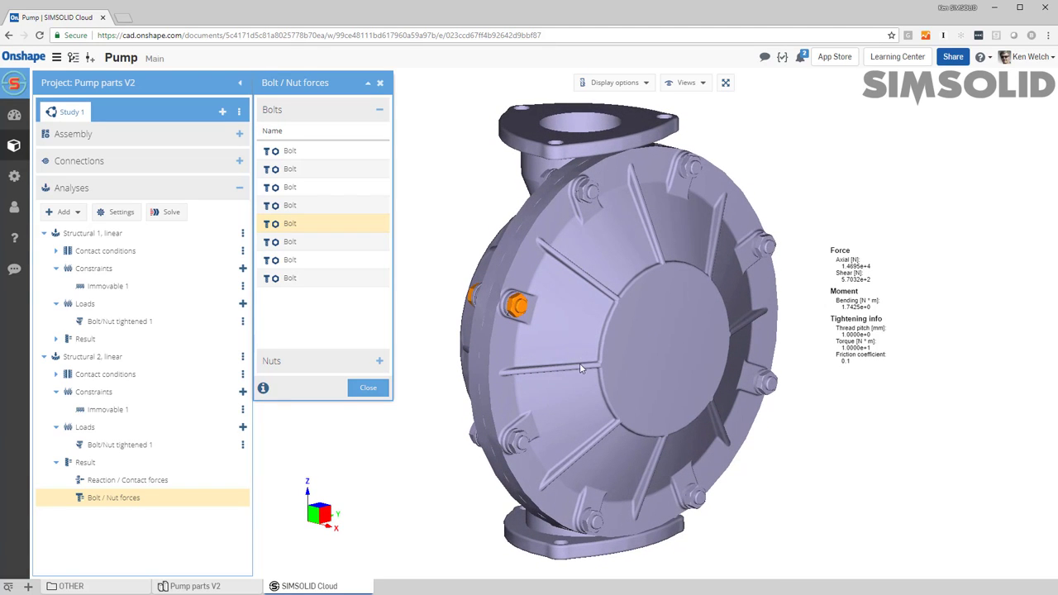
{"action": "right_click_drag", "start_coordinate": [579, 367], "coordinate": [558, 376]}
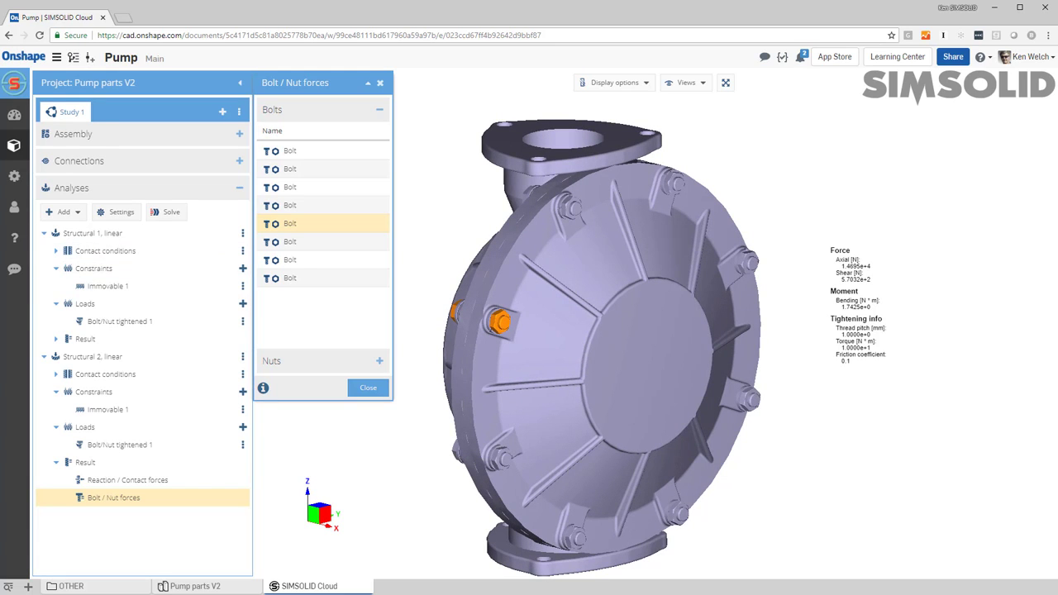
Open the help documentation and go to the Bolt tightening topic.
{"action": "left_click", "coordinate": [13, 239]}
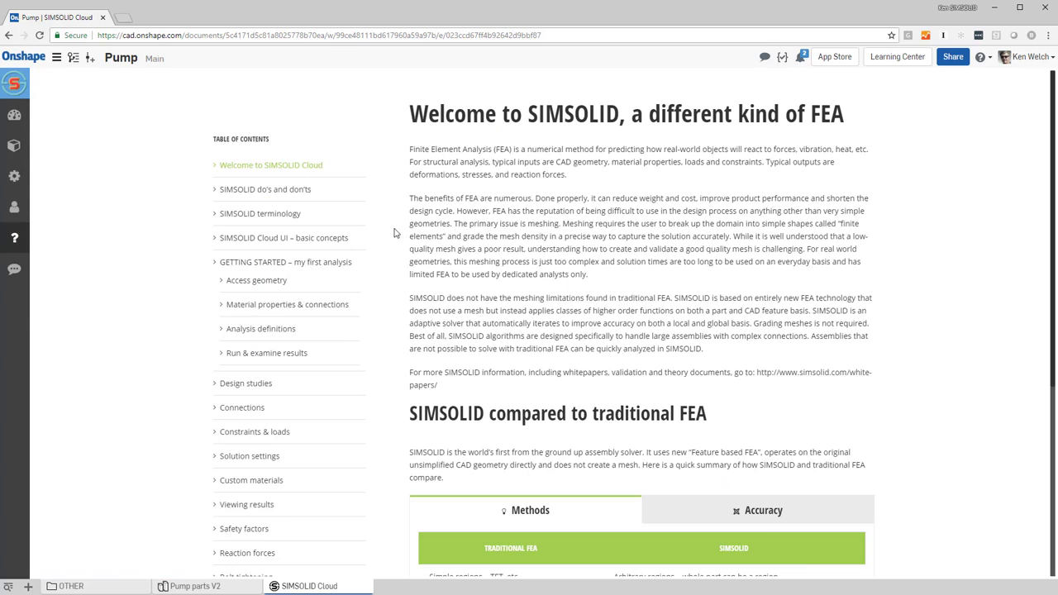
{"action": "scroll", "coordinate": [252, 426], "scroll_direction": "down", "scroll_amount": 2}
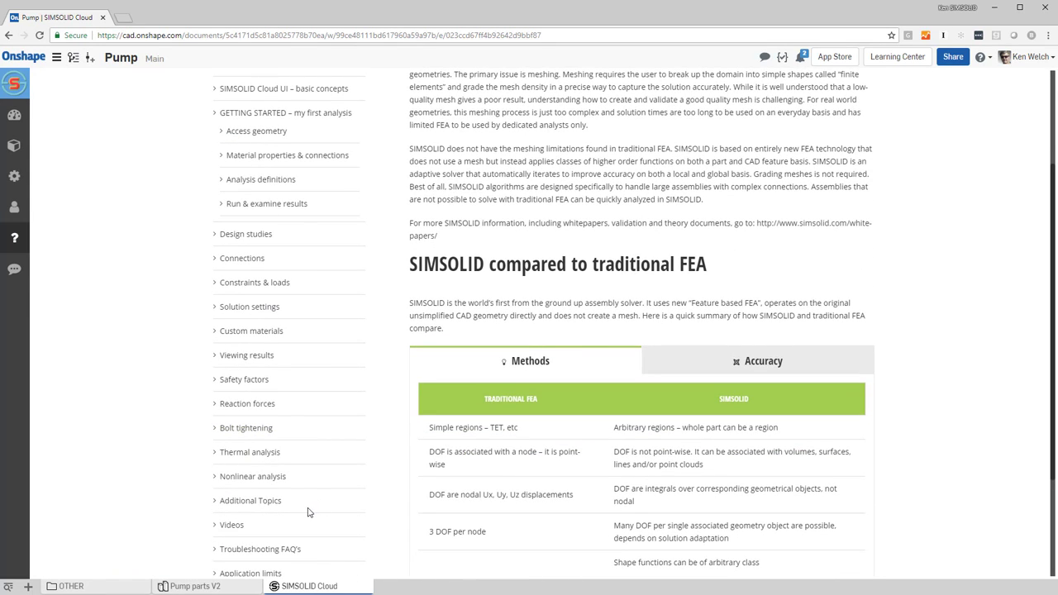
{"action": "scroll", "coordinate": [307, 512], "scroll_direction": "down", "scroll_amount": 2}
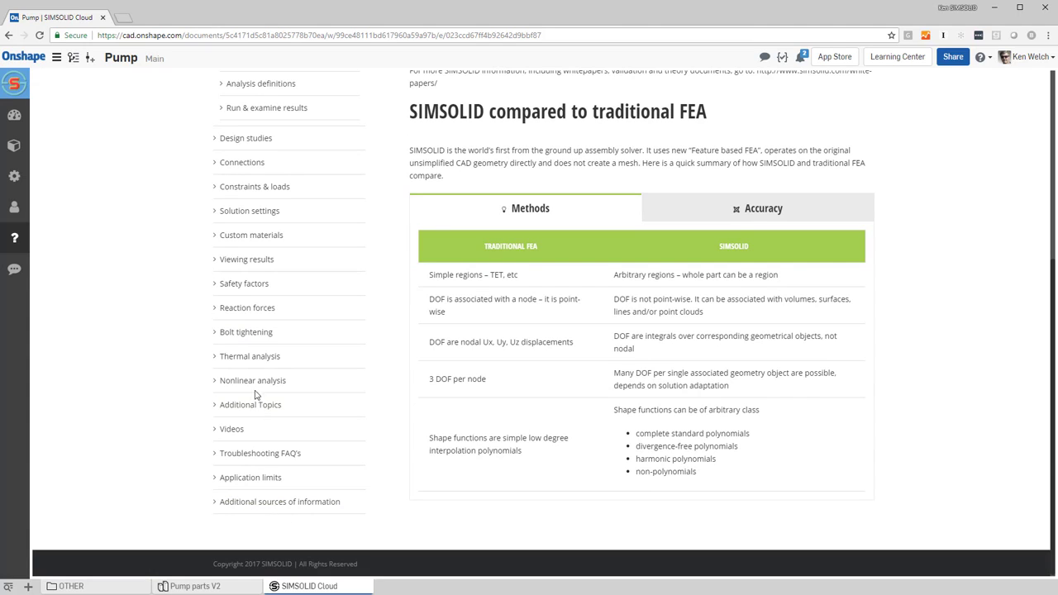
{"action": "left_click", "coordinate": [256, 331]}
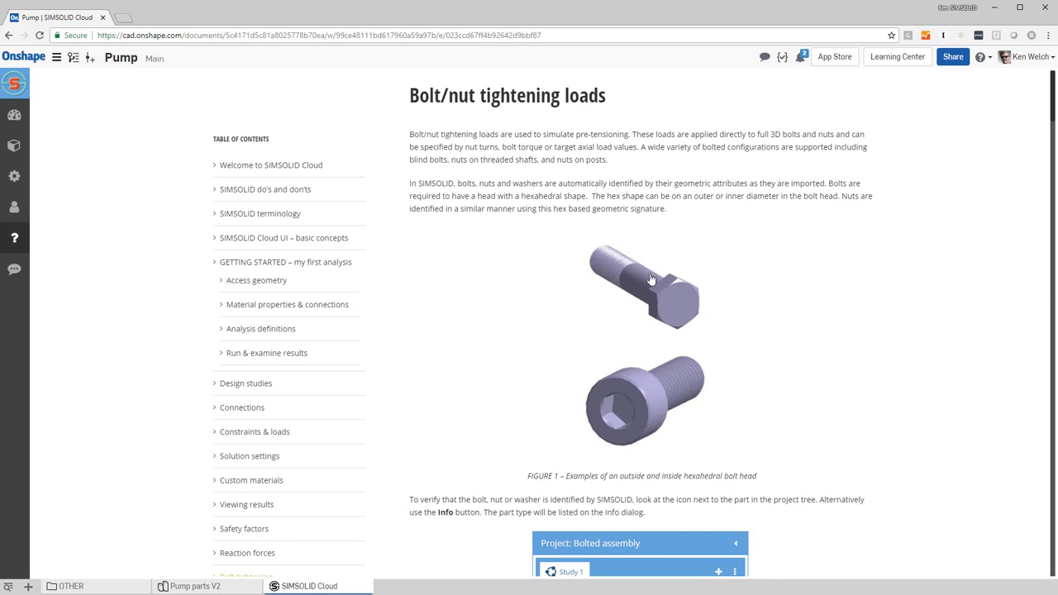
Read through the bolt/nut tightening loads help page, from load creation and supported configurations to the torque equations.
{"action": "scroll", "coordinate": [616, 351], "scroll_direction": "down", "scroll_amount": 3}
{"action": "scroll", "coordinate": [618, 347], "scroll_direction": "down", "scroll_amount": 8}
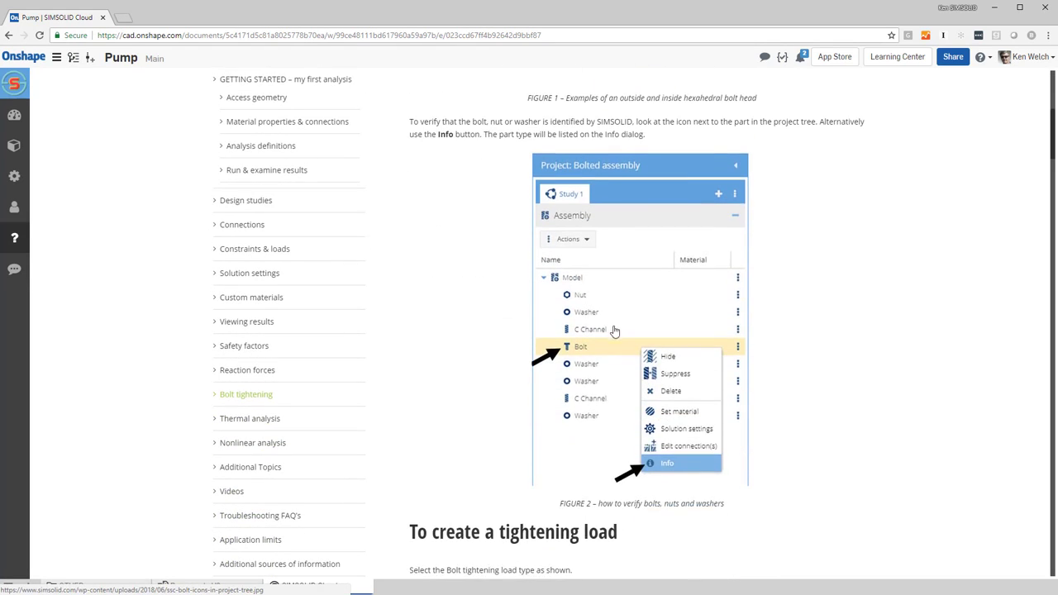
{"action": "scroll", "coordinate": [595, 324], "scroll_direction": "down", "scroll_amount": 8}
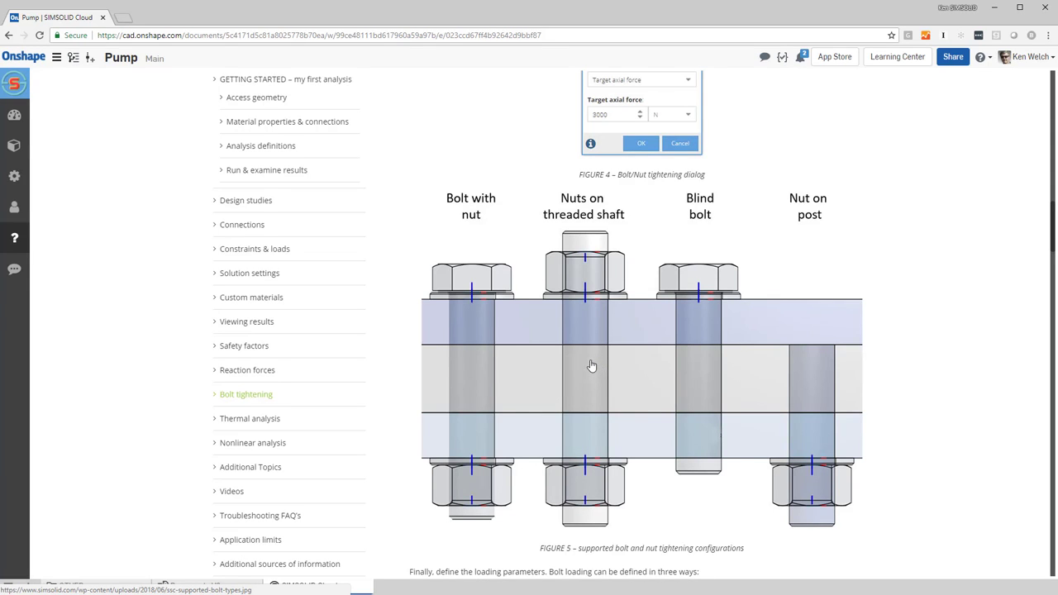
{"action": "scroll", "coordinate": [591, 365], "scroll_direction": "down", "scroll_amount": 10}
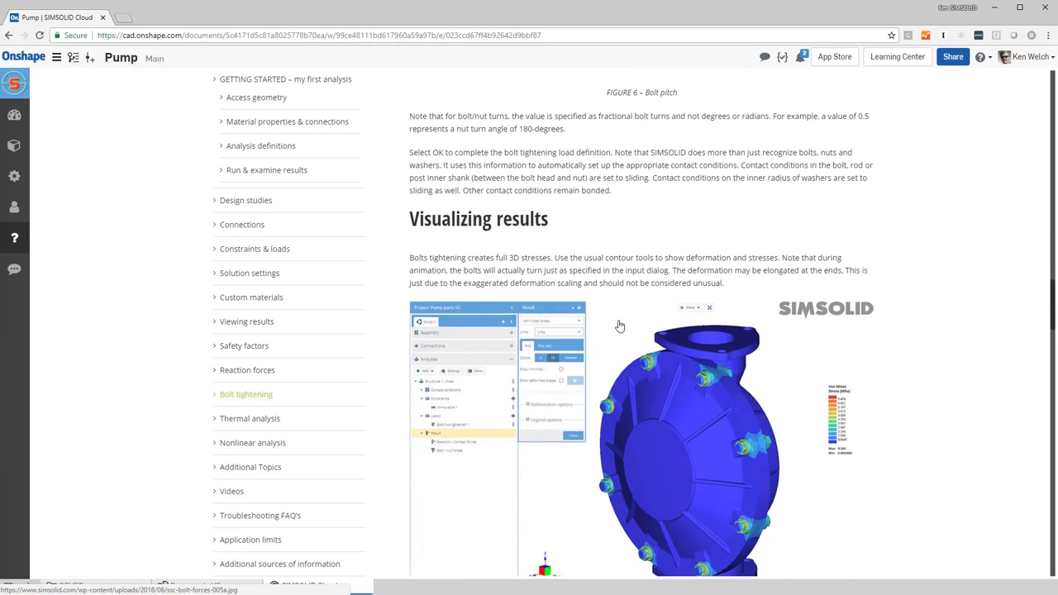
{"action": "scroll", "coordinate": [620, 327], "scroll_direction": "down", "scroll_amount": 15}
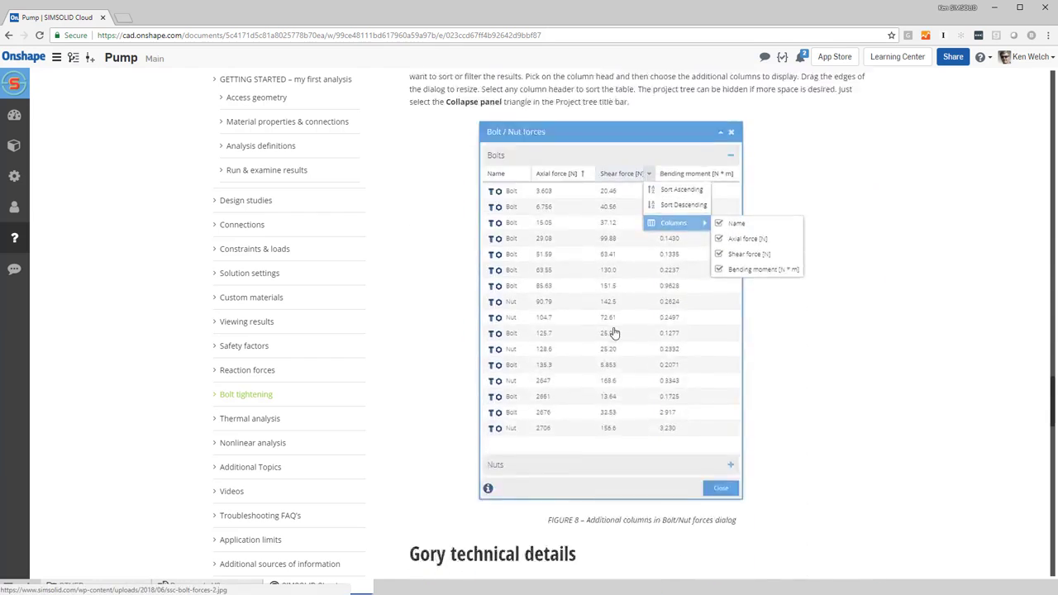
{"action": "scroll", "coordinate": [614, 336], "scroll_direction": "down", "scroll_amount": 10}
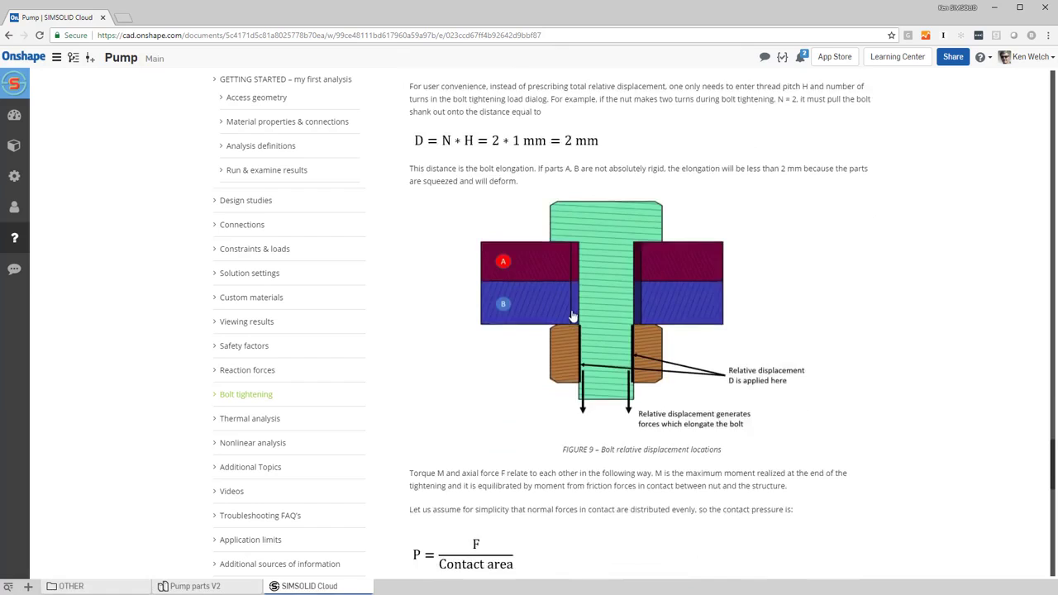
{"action": "scroll", "coordinate": [574, 325], "scroll_direction": "down", "scroll_amount": 5}
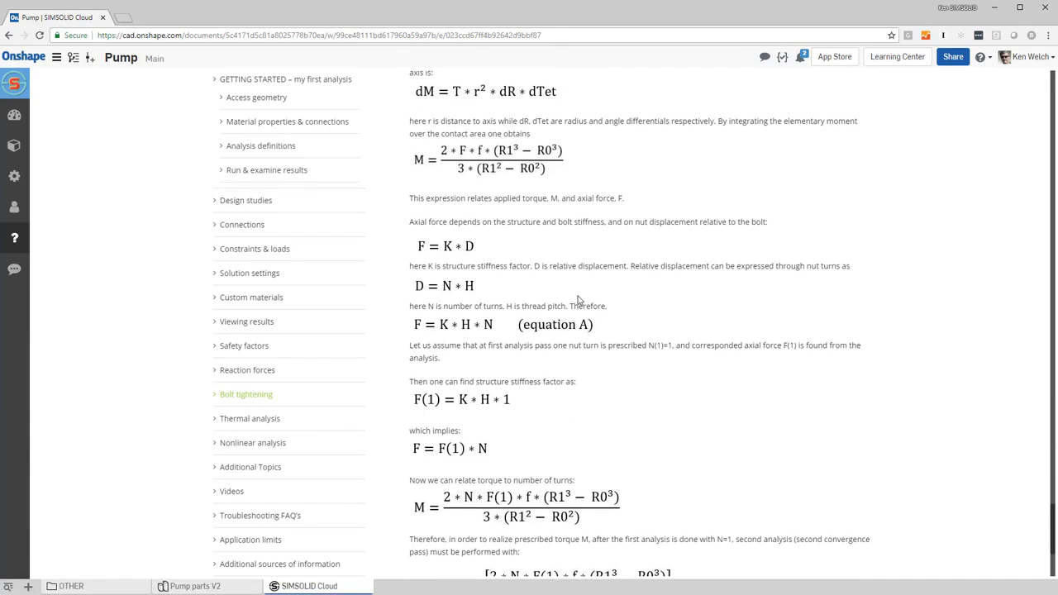
{"action": "scroll", "coordinate": [579, 300], "scroll_direction": "down", "scroll_amount": 3}
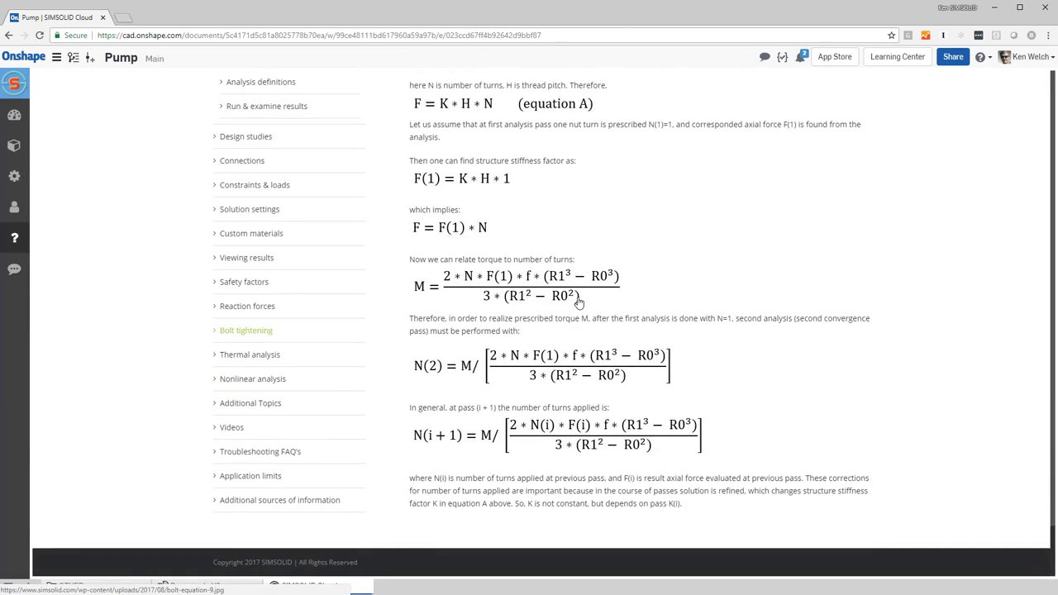